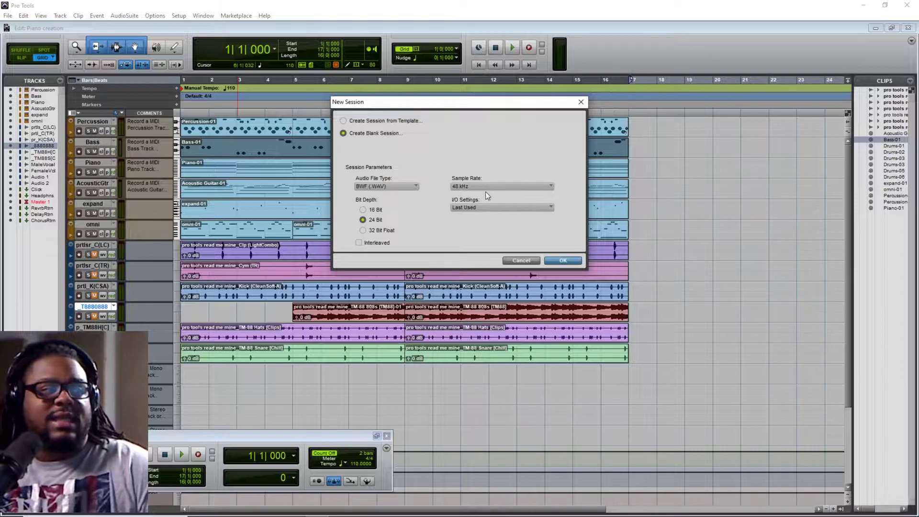
Create a blank 24-bit, 48 kHz BWF session named "pro tools beat" and save the open session's changes
click(568, 261)
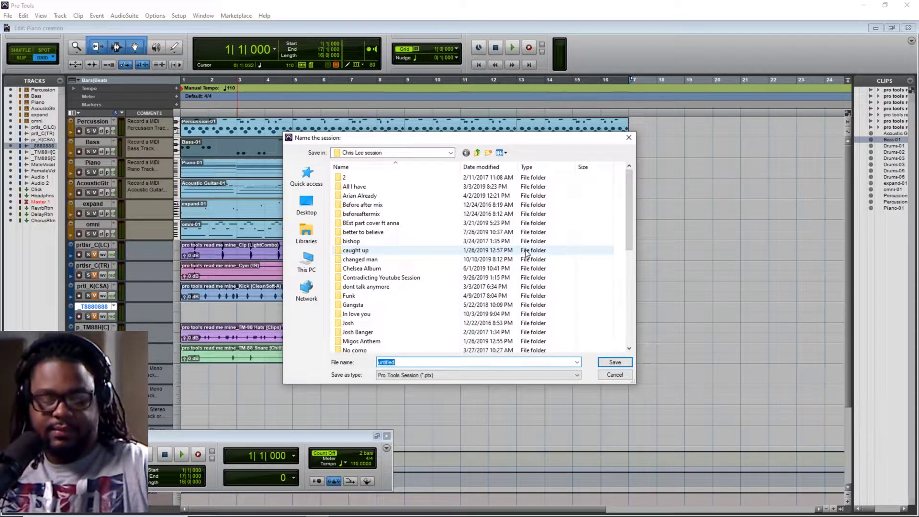
text(pro tools)
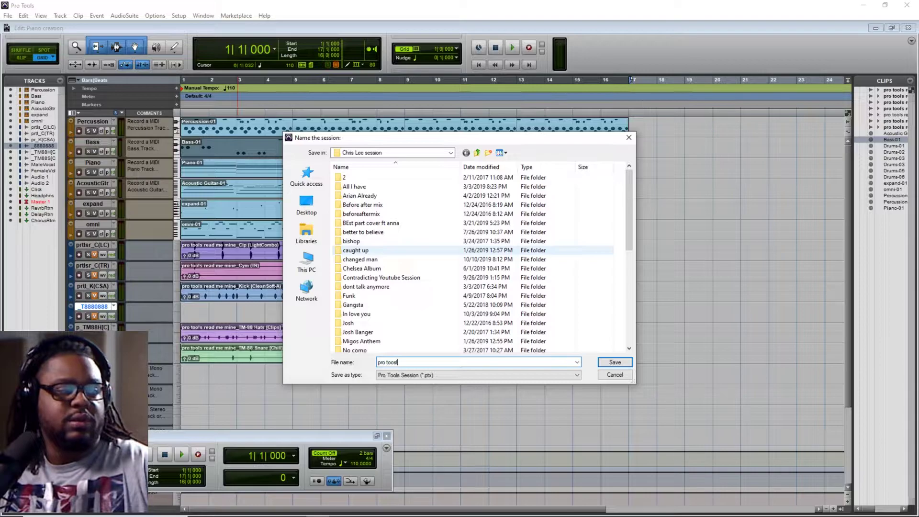
text( beat)
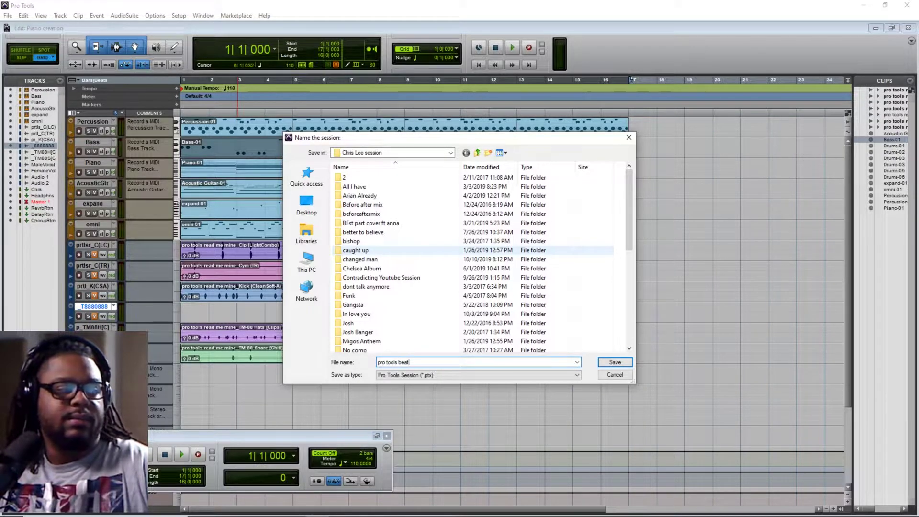
key(Return)
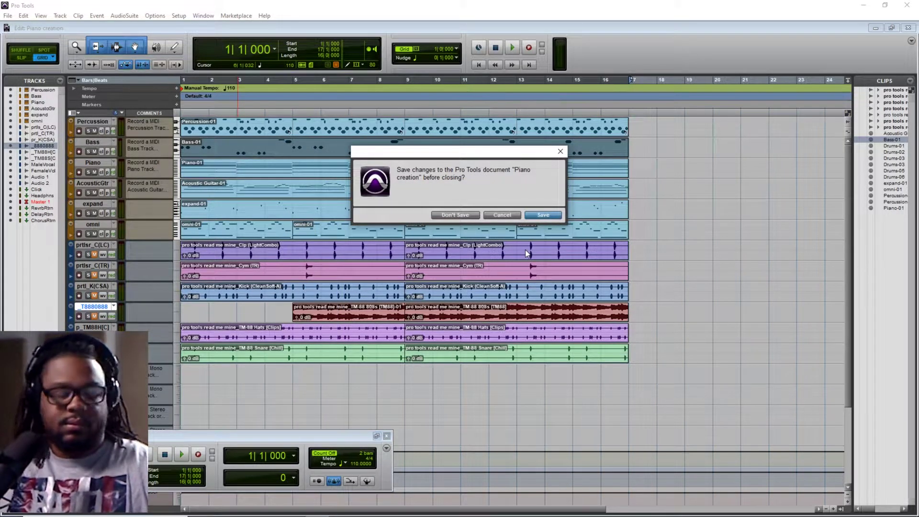
key(Return)
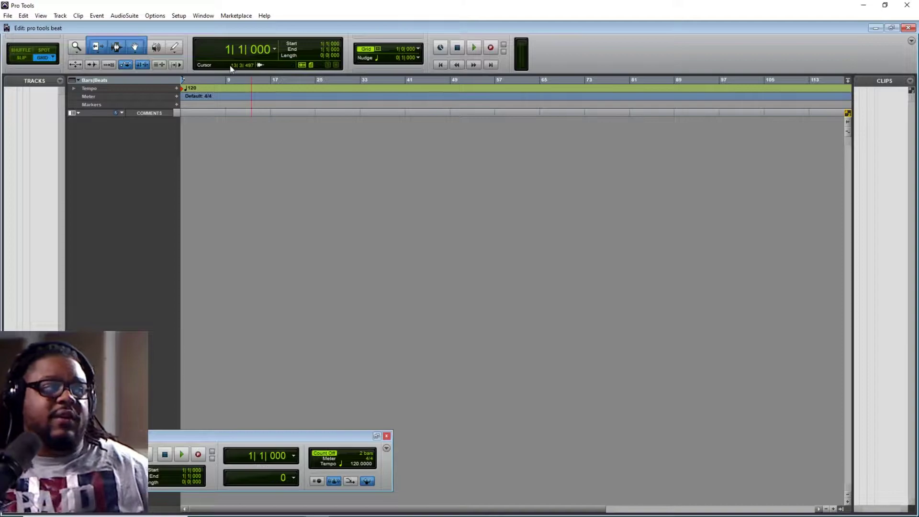
Keep the main counter on Bars|Beats and show the sub counter in Min:Secs
click(276, 49)
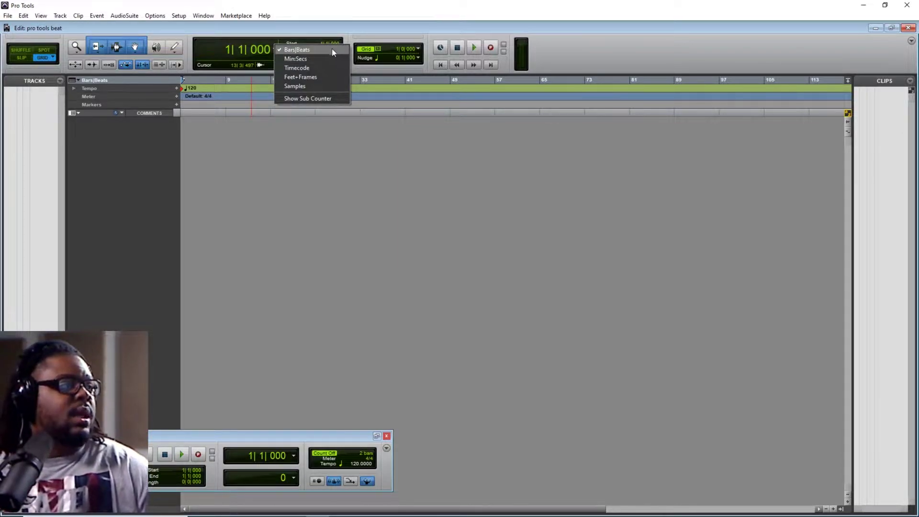
click(332, 49)
click(276, 49)
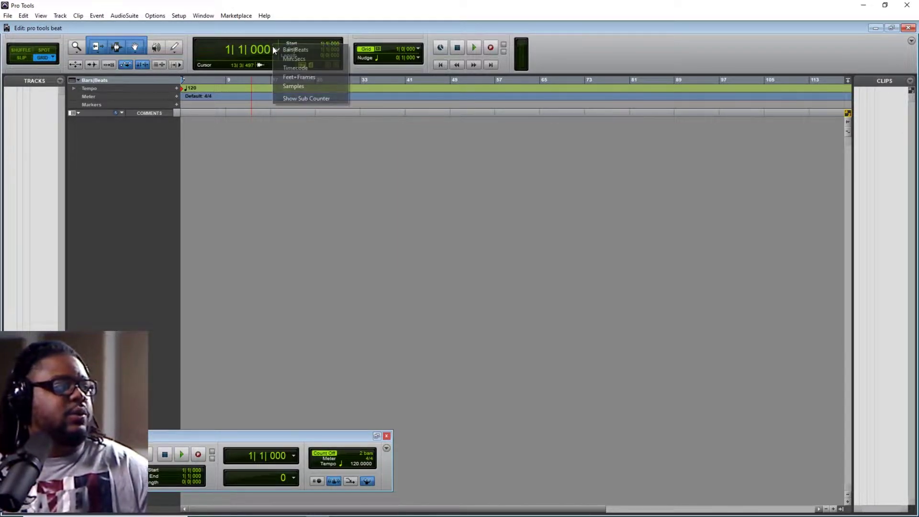
click(299, 99)
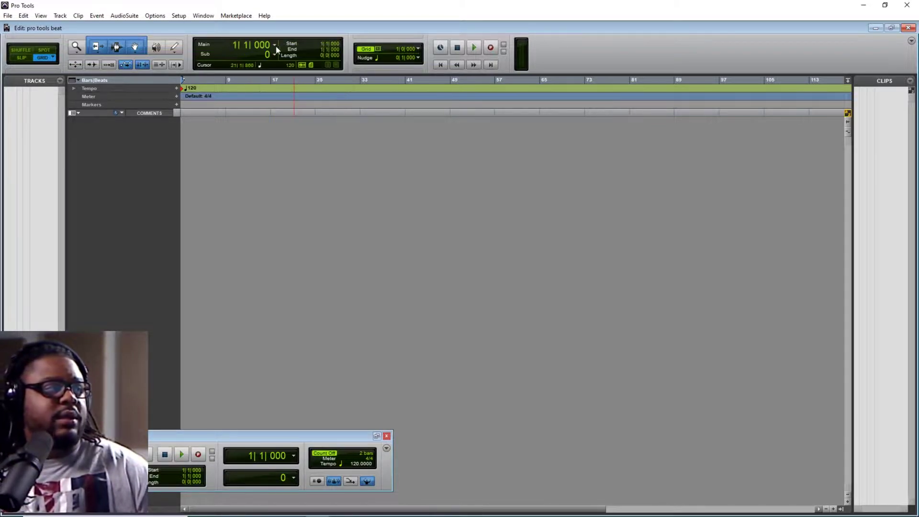
click(275, 45)
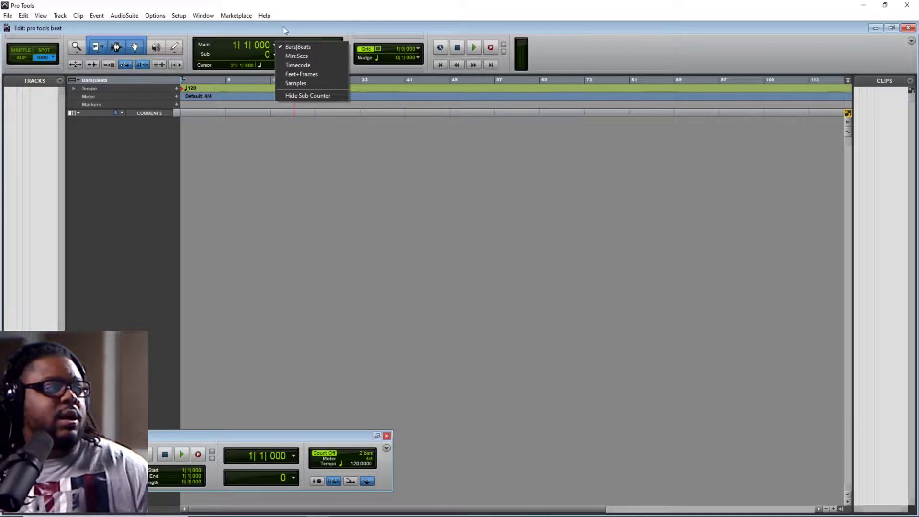
click(283, 27)
click(274, 54)
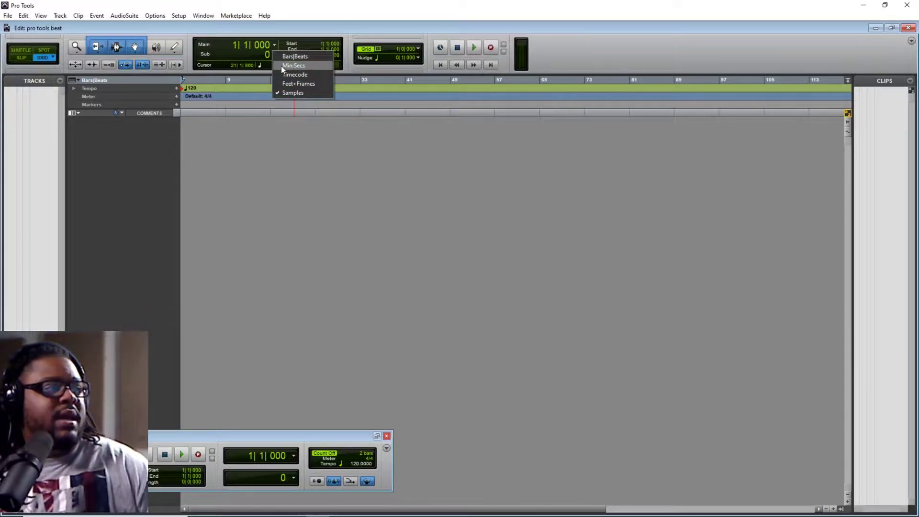
click(283, 66)
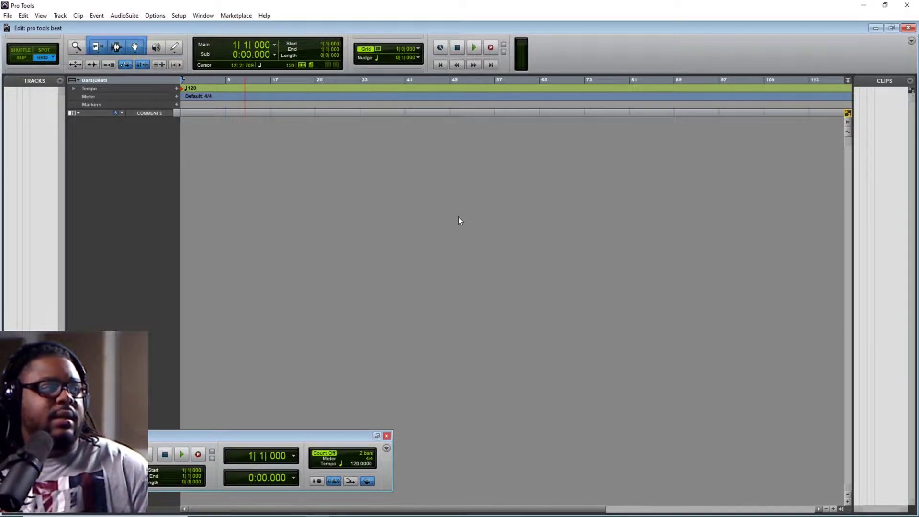
key(space)
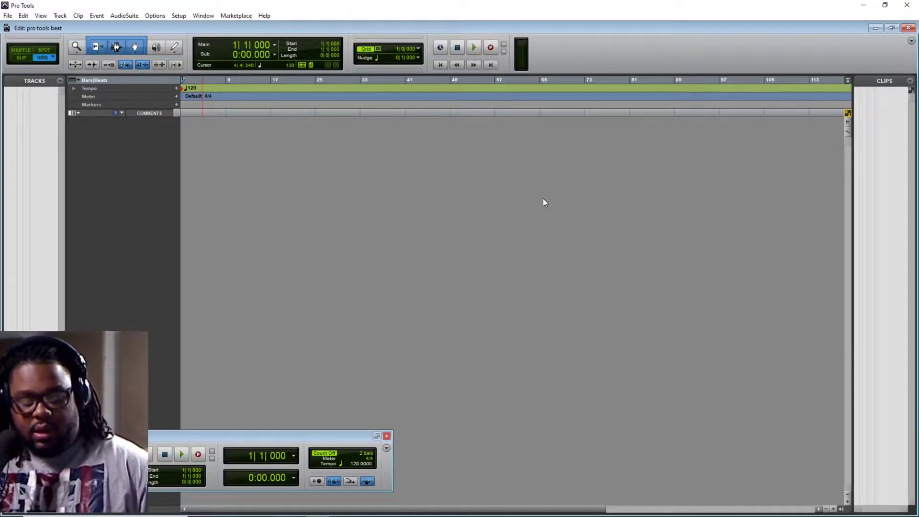
Start setting up new tracks and look through the available track types
key(ctrl+shift+n)
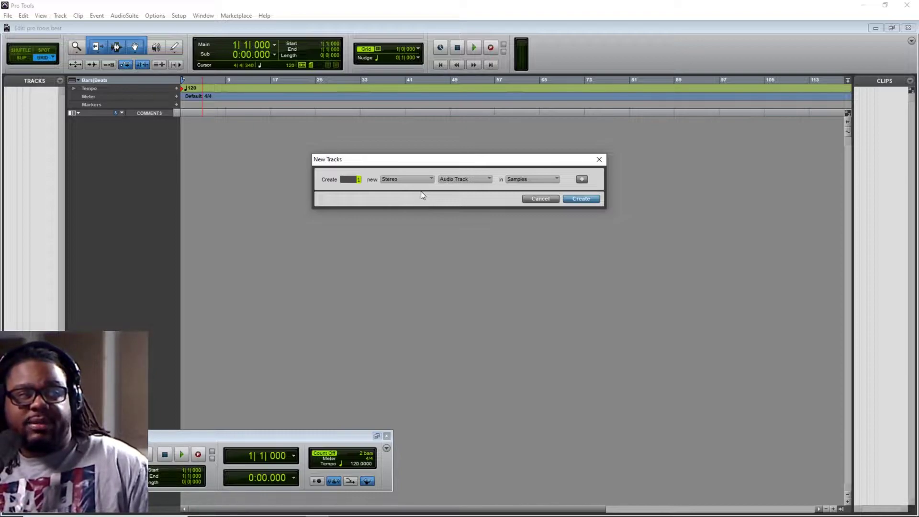
key(ctrl+Down)
key(ctrl+Down)
key(ctrl+Down)
key(ctrl+Down)
key(ctrl+Down)
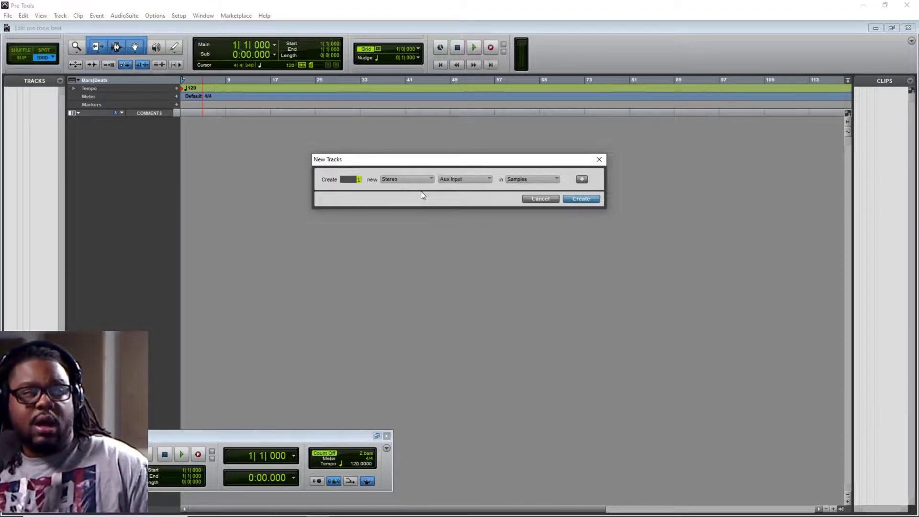
key(ctrl+Up)
key(ctrl+Up)
key(ctrl+Up)
key(ctrl+Up)
key(ctrl+Down)
key(ctrl+Down)
key(ctrl+Down)
key(ctrl+Down)
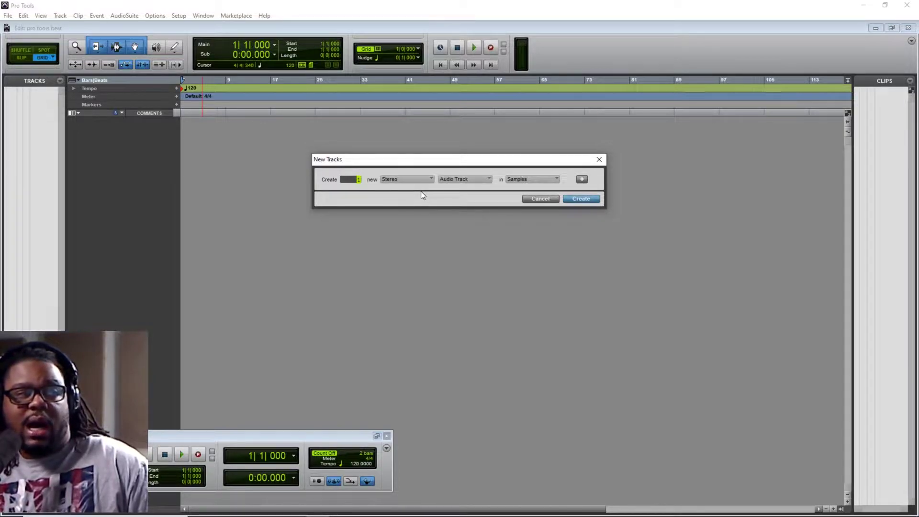
key(ctrl+Up)
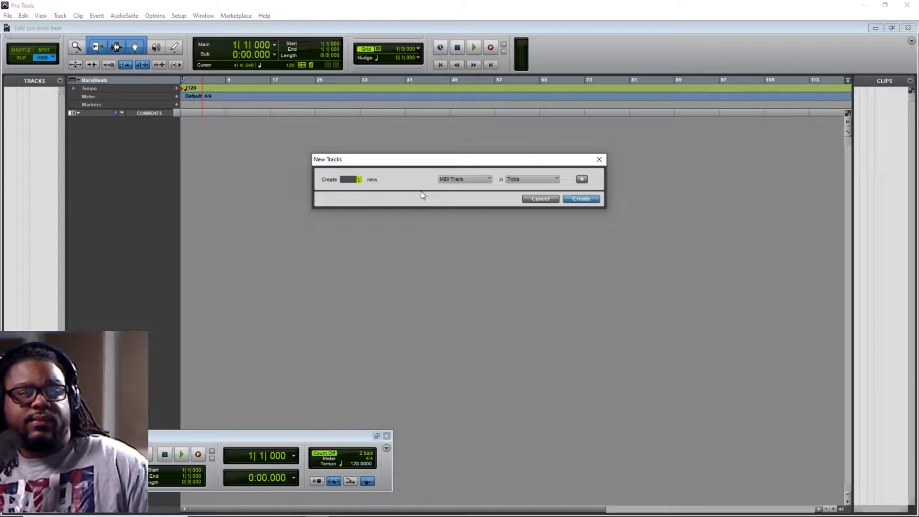
Define the first new track entry as one stereo Instrument Track in Samples
key(ctrl+Down)
key(ctrl+Right)
key(ctrl+Left)
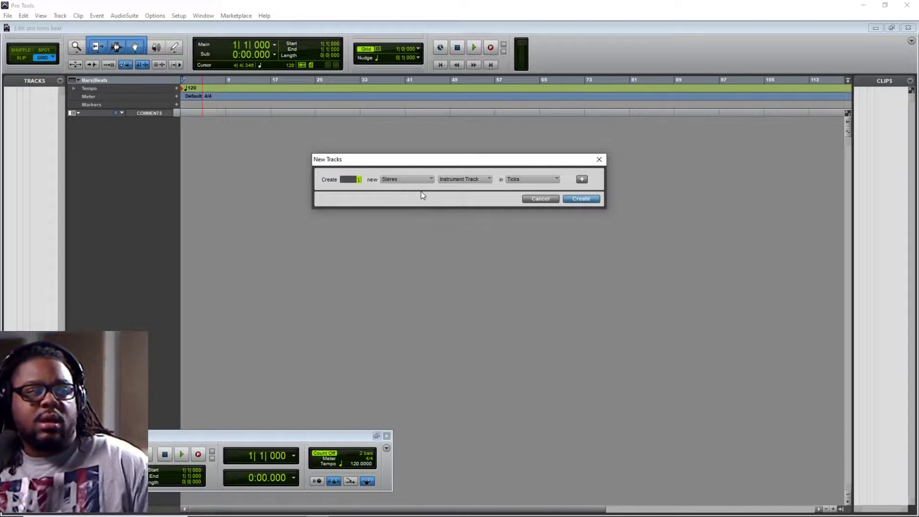
click(532, 182)
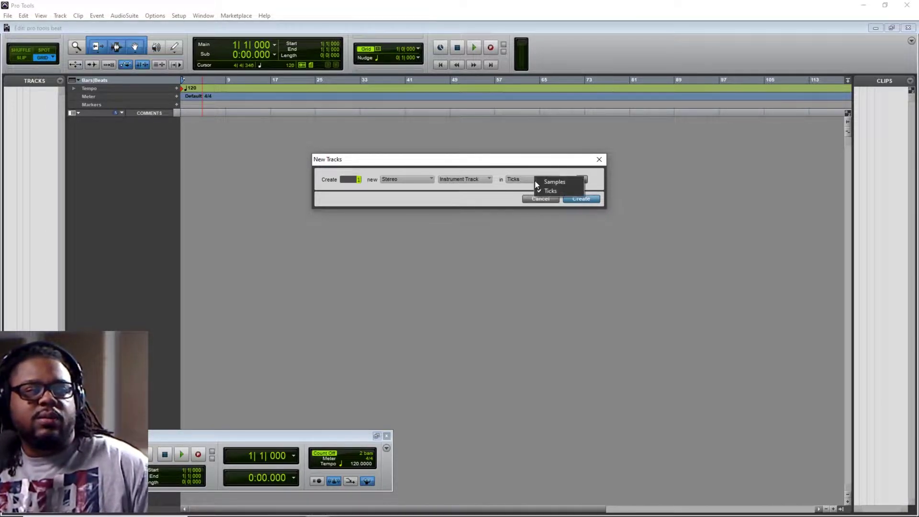
click(538, 181)
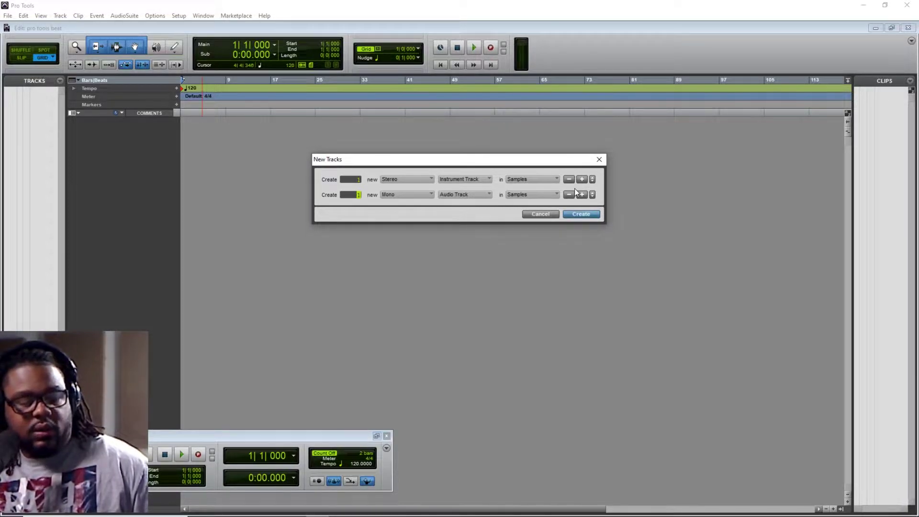
Define a second new track entry as one stereo Master Fader in Samples
key(ctrl+Right)
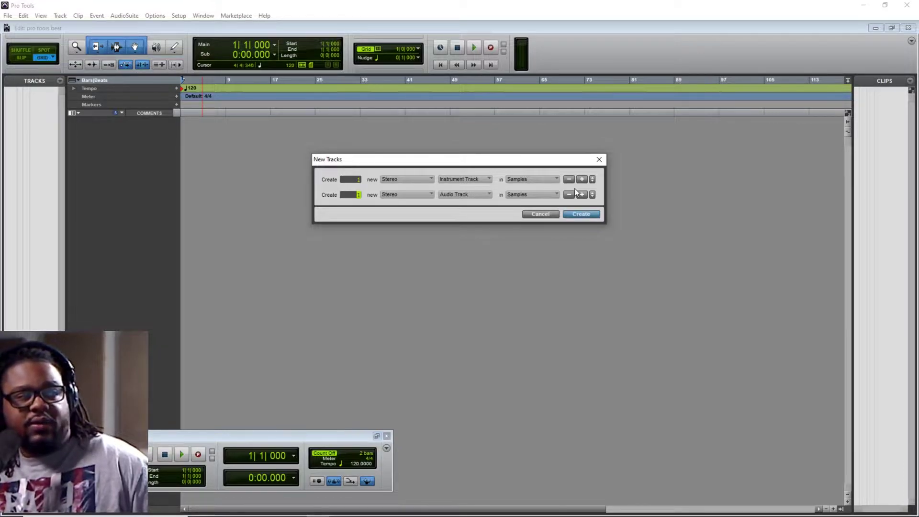
key(ctrl+Down)
key(ctrl+Down)
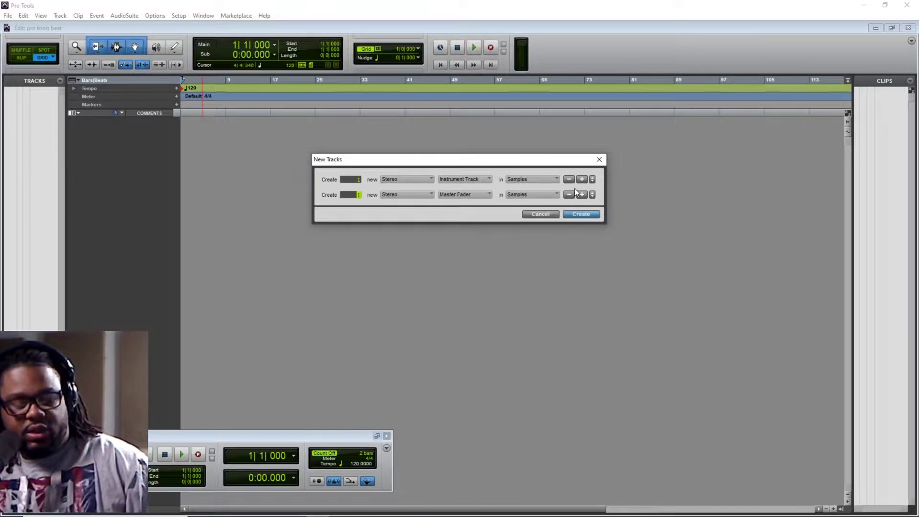
Add a third new track entry for one stereo Aux Input in Samples
click(576, 192)
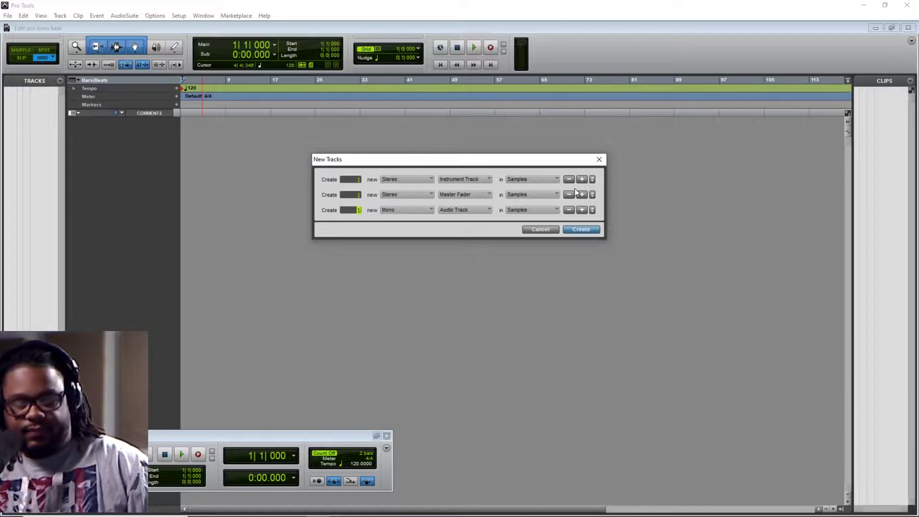
key(ctrl+Right)
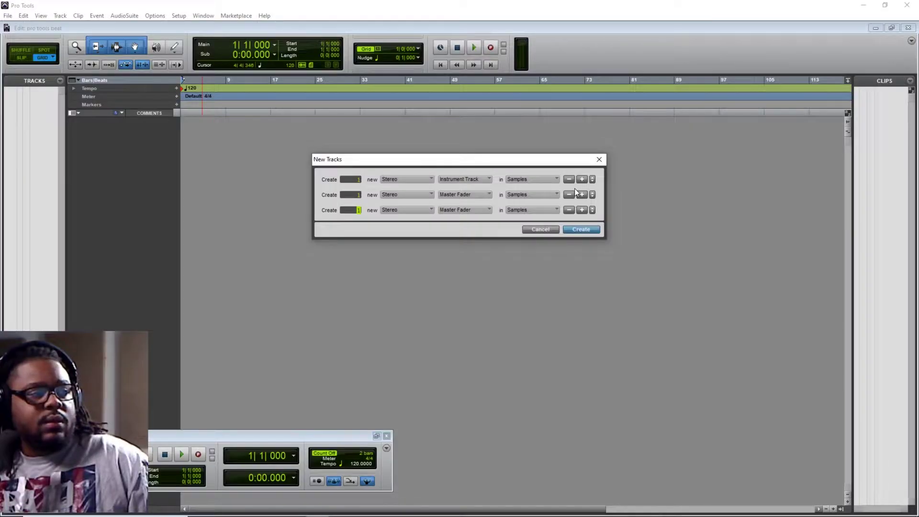
key(ctrl+Down)
key(ctrl+Up)
key(ctrl+Down)
key(ctrl+Up)
key(ctrl+Up)
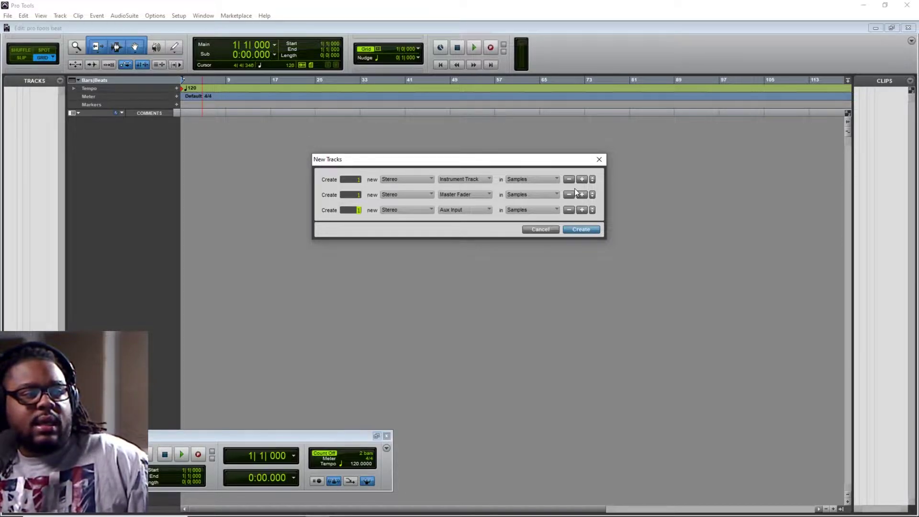
Add a fourth entry for four stereo Instrument Tracks in Ticks and create all the listed tracks
key(ctrl+shift+Down)
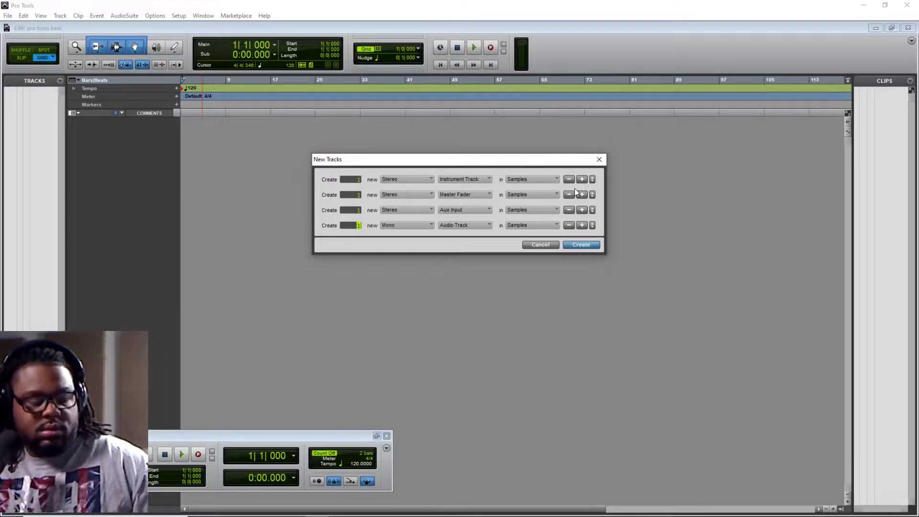
key(ctrl+Down)
key(ctrl+Down)
key(ctrl+Down)
key(ctrl+Down)
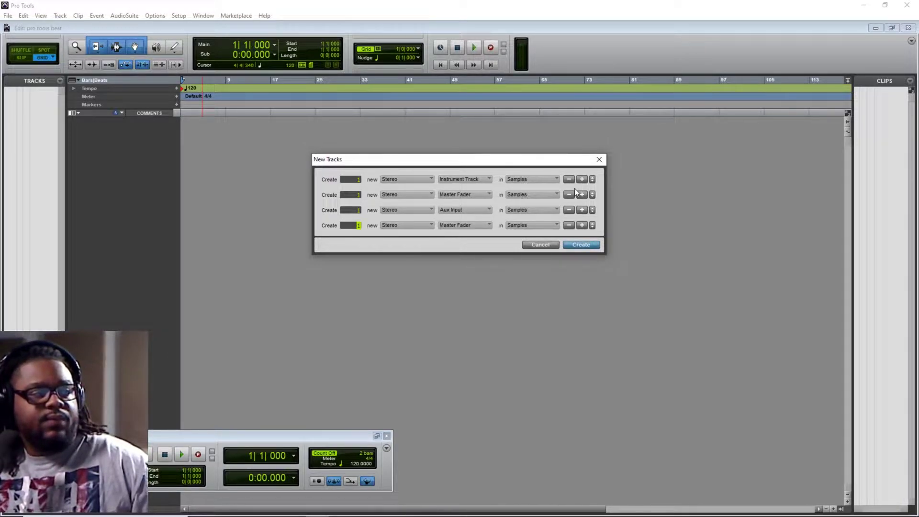
key(ctrl+Up)
key(ctrl+Down)
key(ctrl+Down)
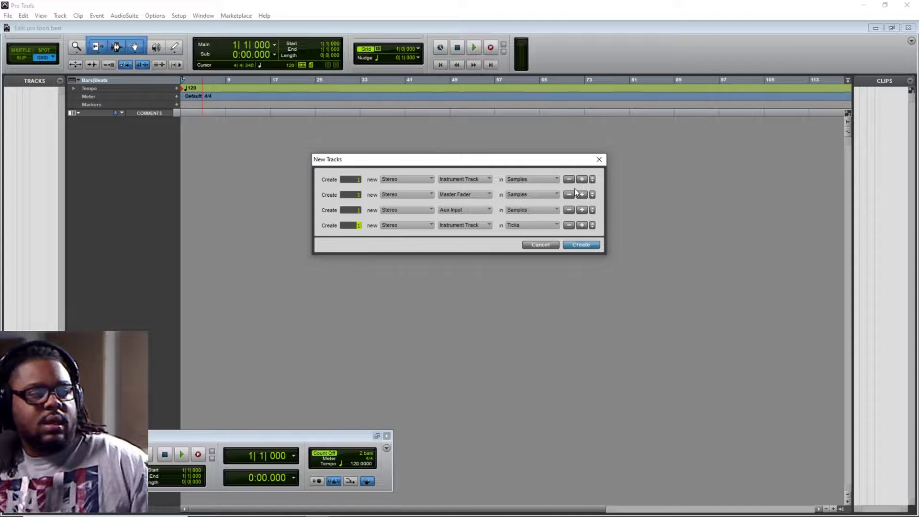
text(4)
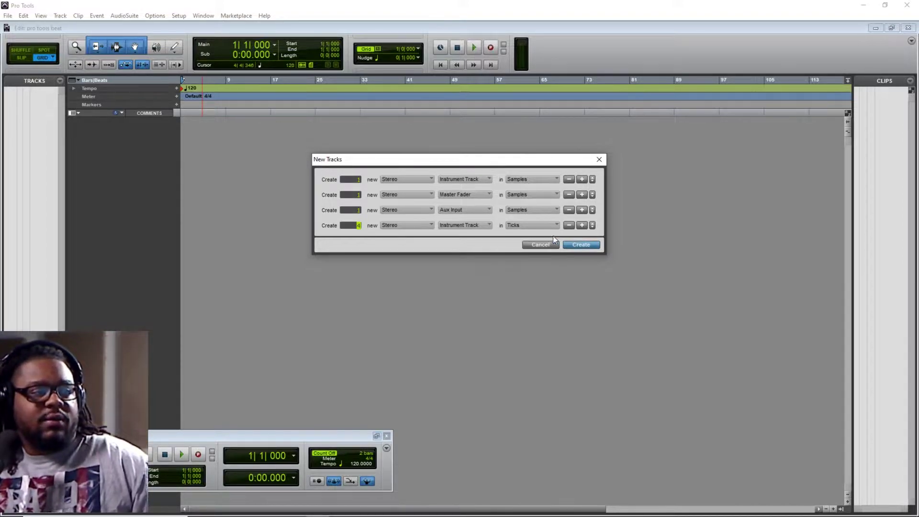
click(458, 225)
click(435, 237)
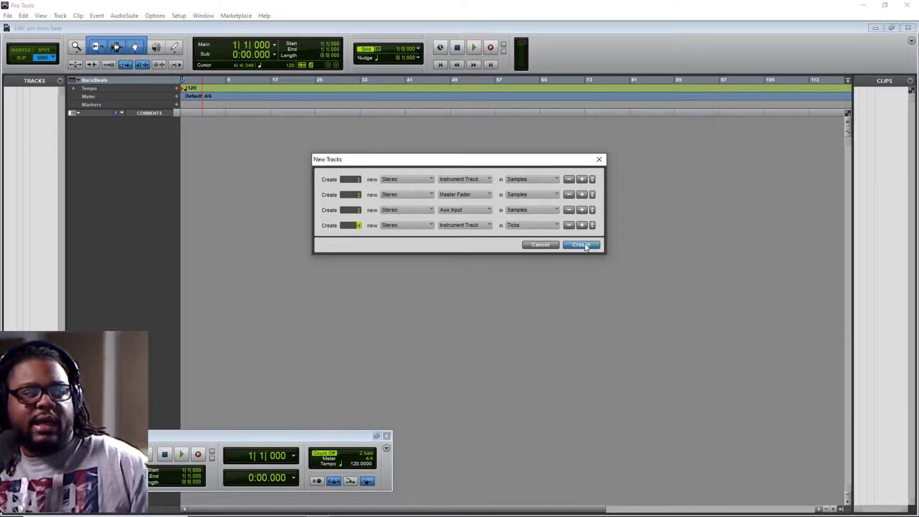
click(582, 244)
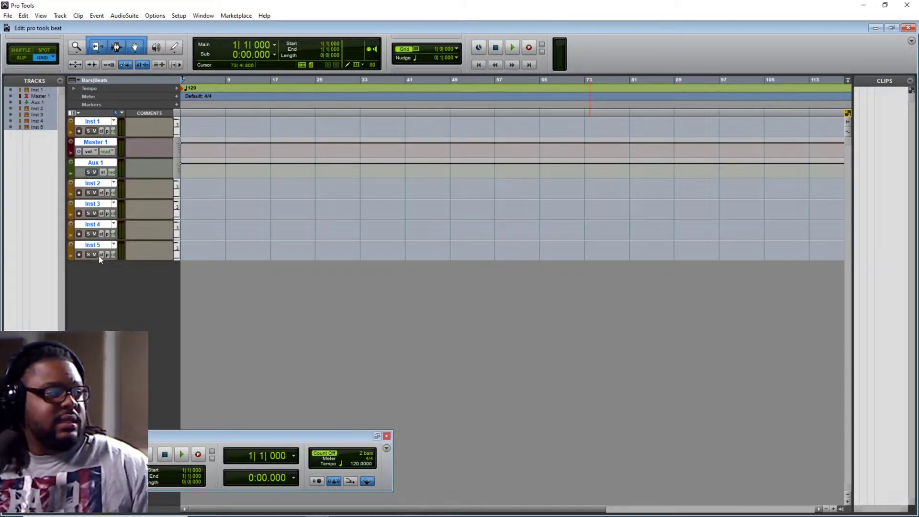
Reorder the tracks as Inst 2, Inst 1, Inst 3, Inst 4, Inst 5, Aux 1 and Master 1
click(98, 182)
drag(91, 112, 92, 113)
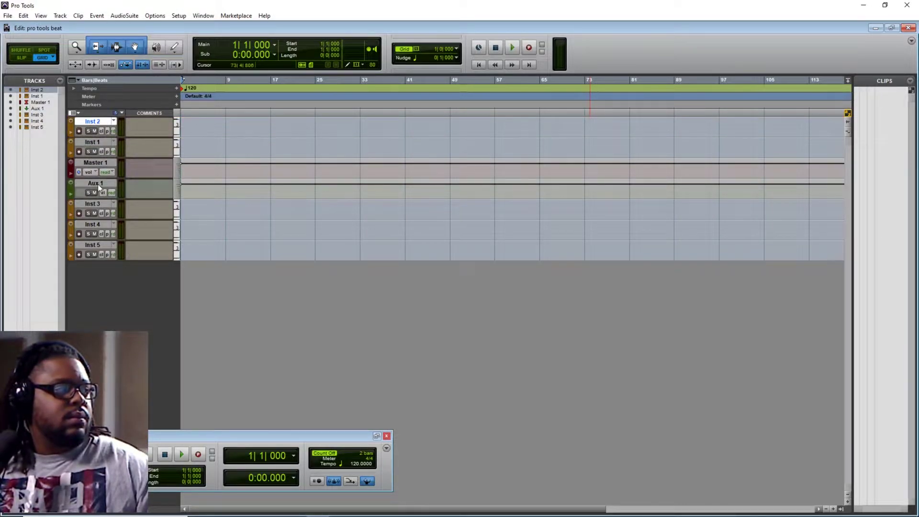
drag(93, 204, 101, 246)
drag(100, 202, 106, 160)
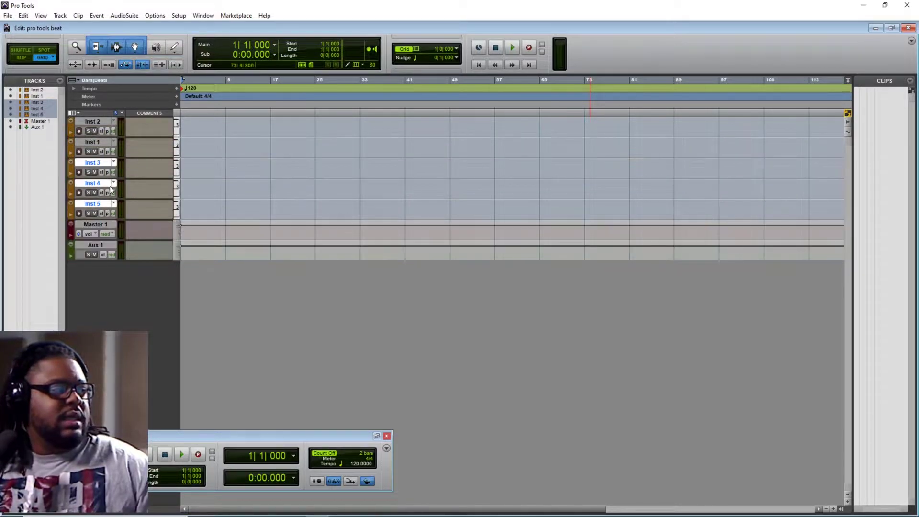
click(96, 222)
drag(96, 222, 96, 246)
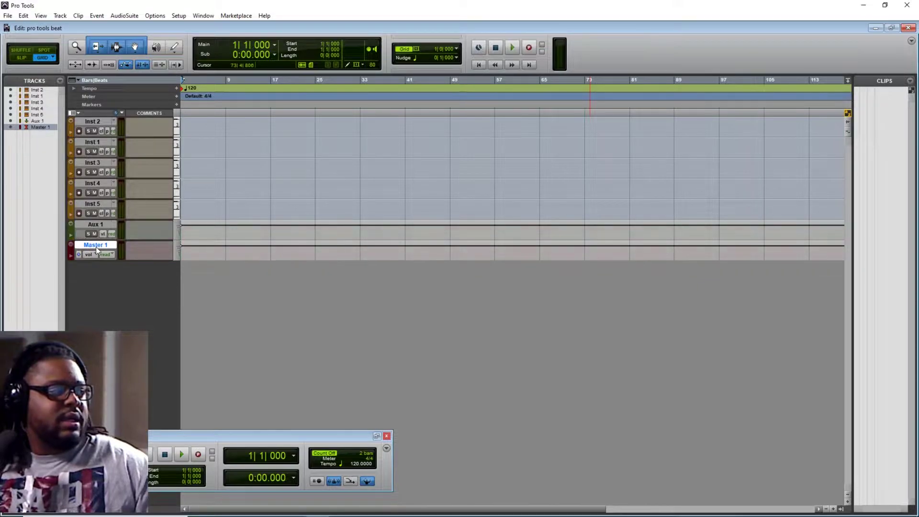
Add a click track and check the starting tempo settings, leaving them without a change
double_click(185, 88)
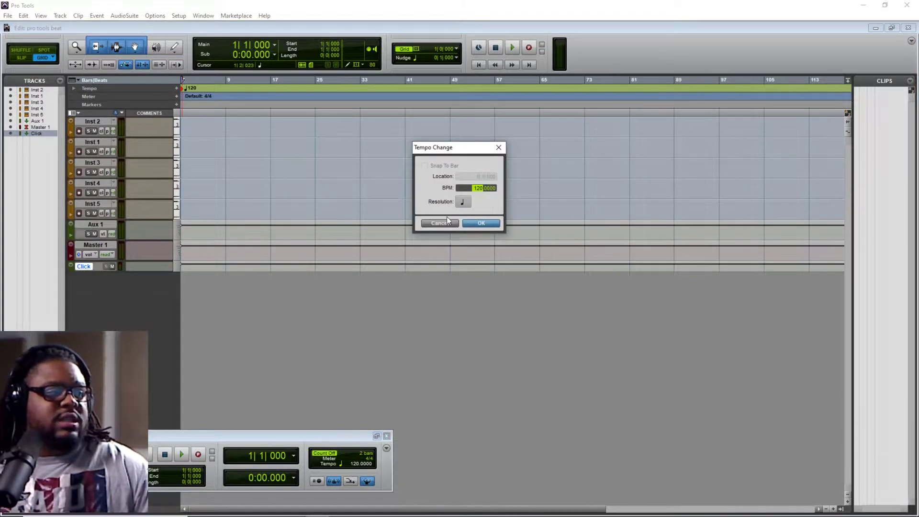
click(447, 222)
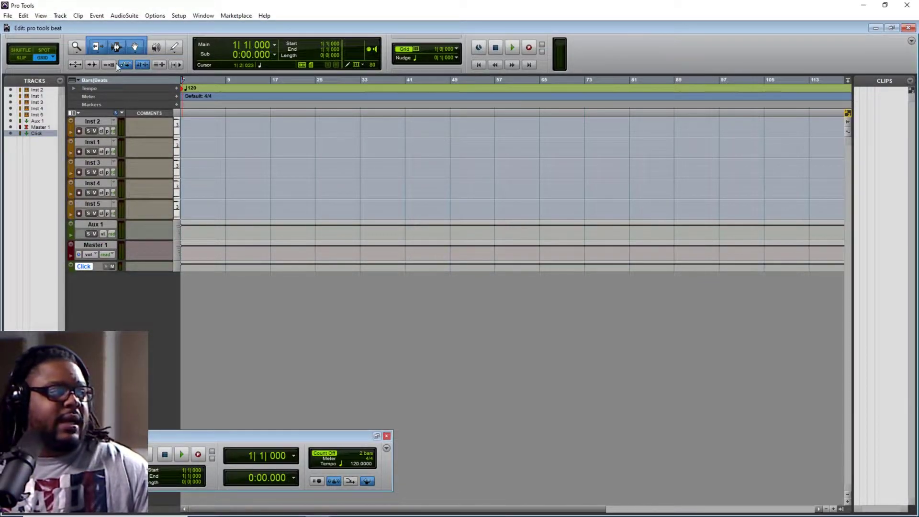
Check the Tempo Change settings for the song start marker and for adding a new tempo change, leaving the tempo as is
double_click(184, 90)
click(432, 223)
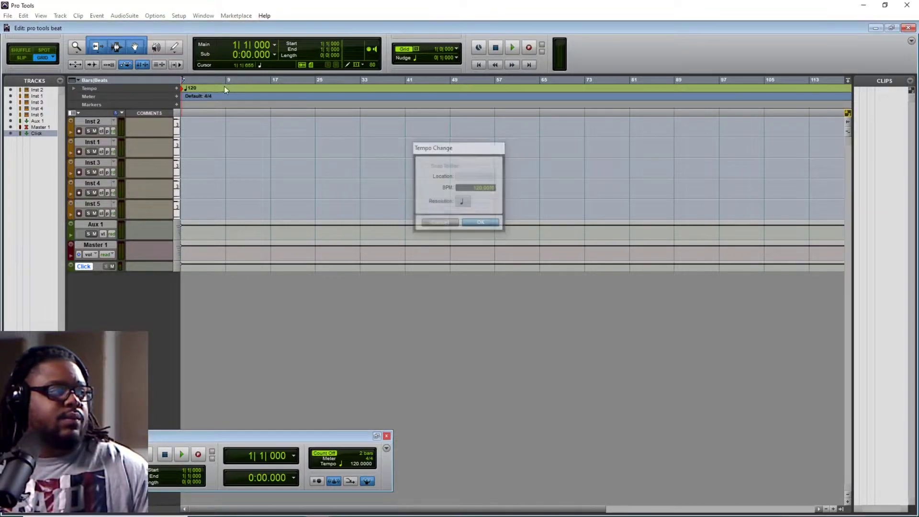
double_click(177, 90)
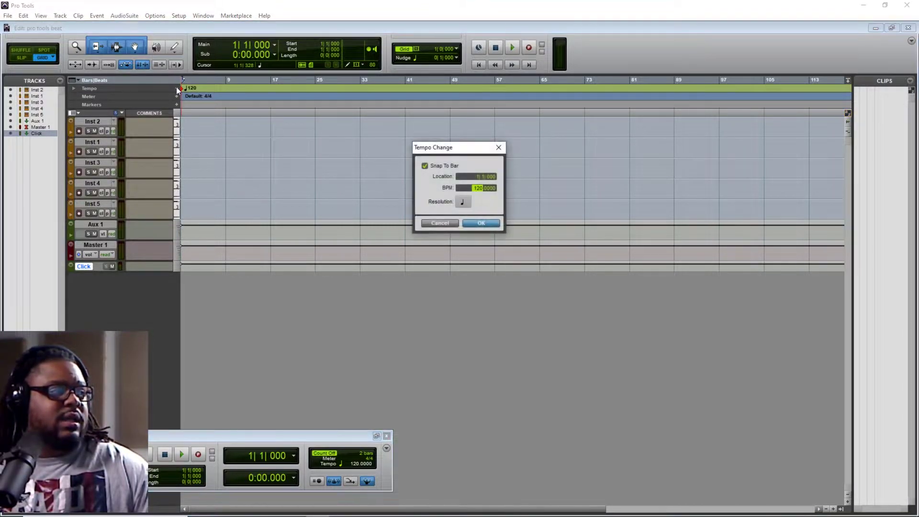
click(450, 225)
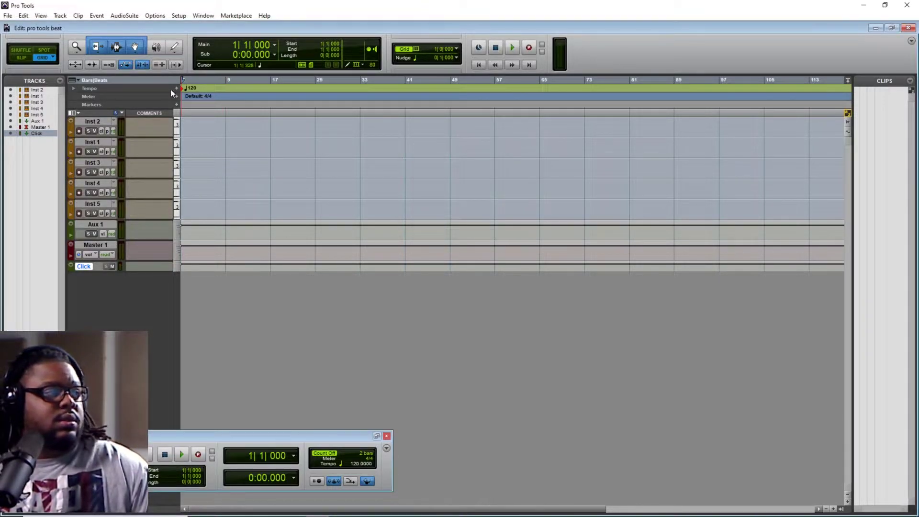
double_click(184, 91)
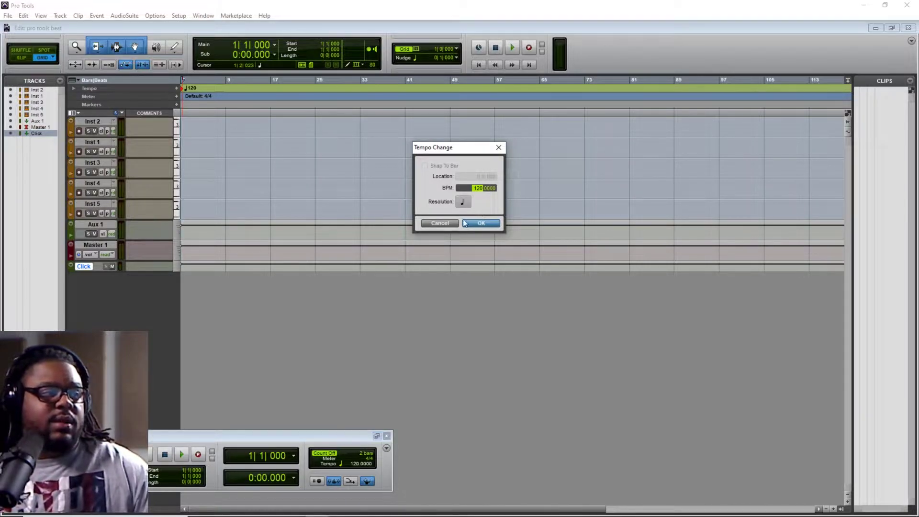
click(480, 223)
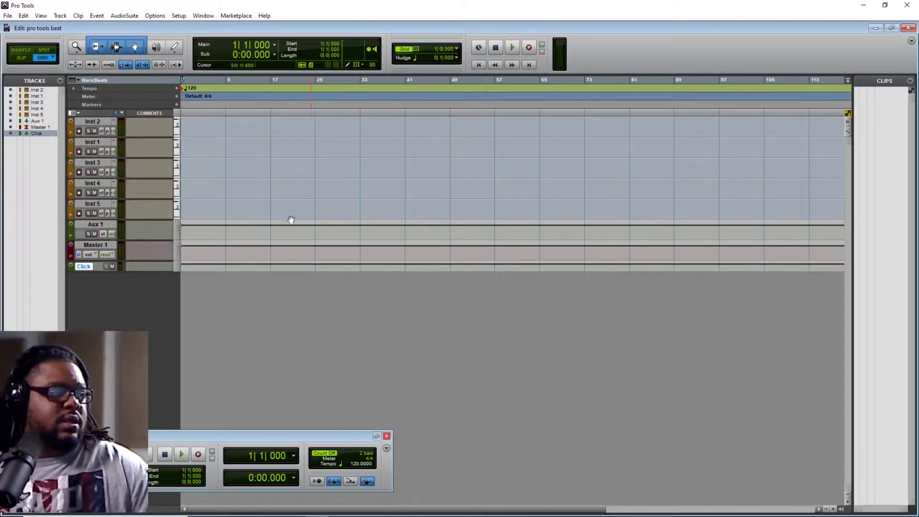
Play the session to hear the click, show the Mix window and move the Transport window clear of the channel strips
key(space)
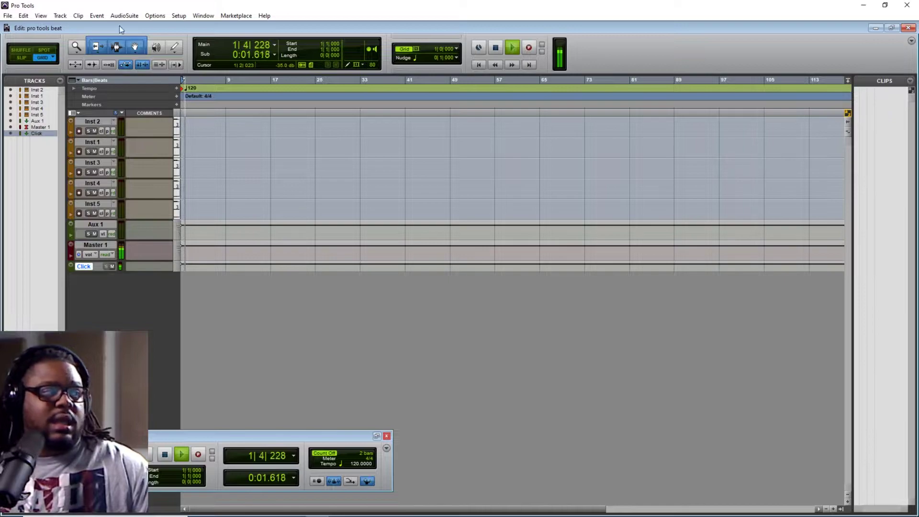
click(196, 16)
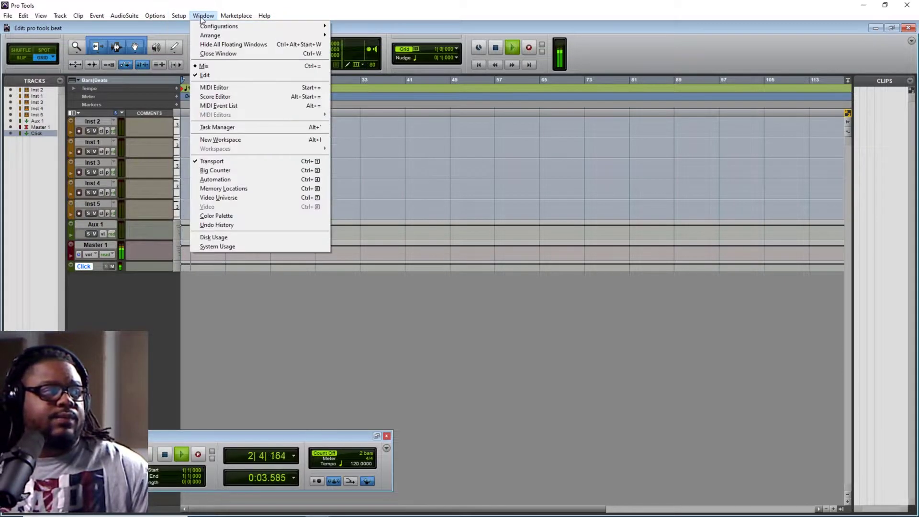
click(204, 66)
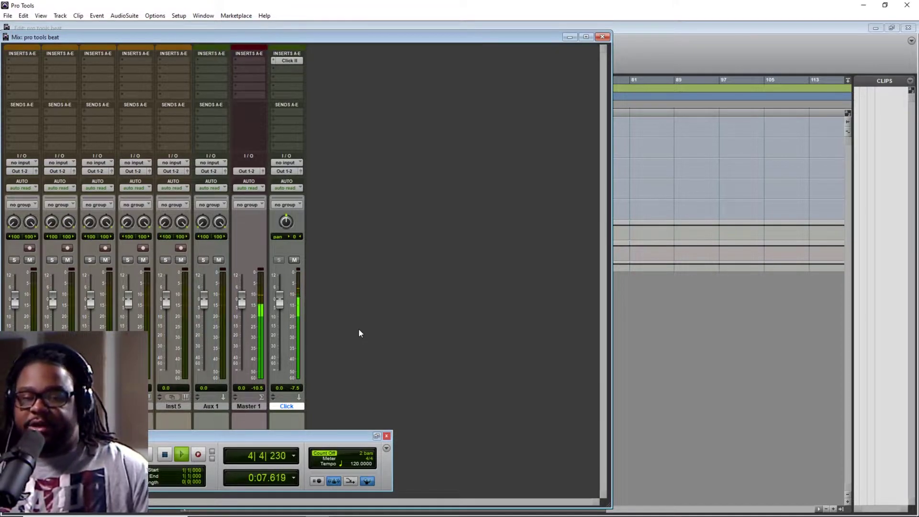
drag(344, 435, 633, 364)
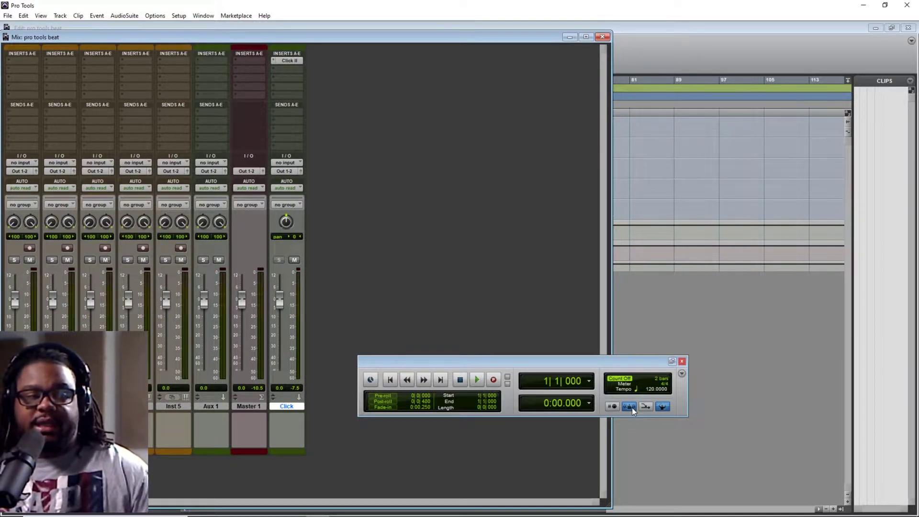
Test the metronome by switching it off and back on during playback, and stop the transport
key(space)
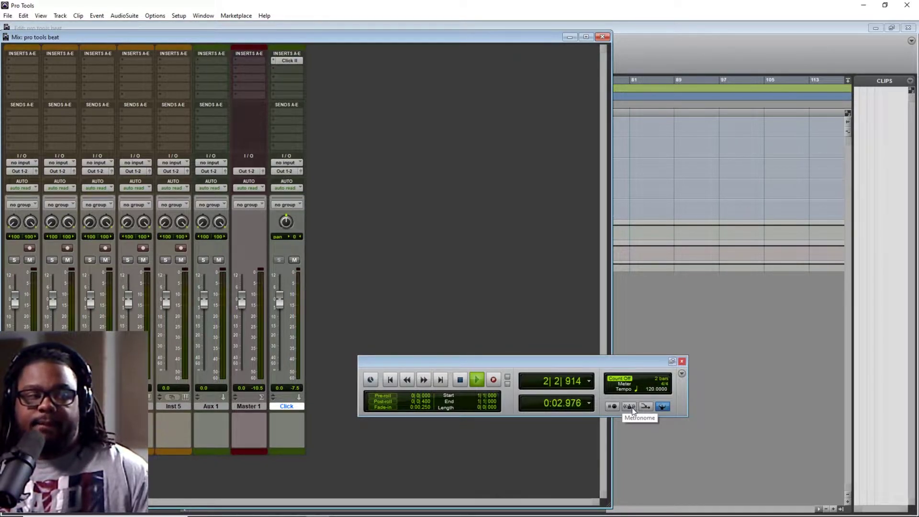
click(629, 406)
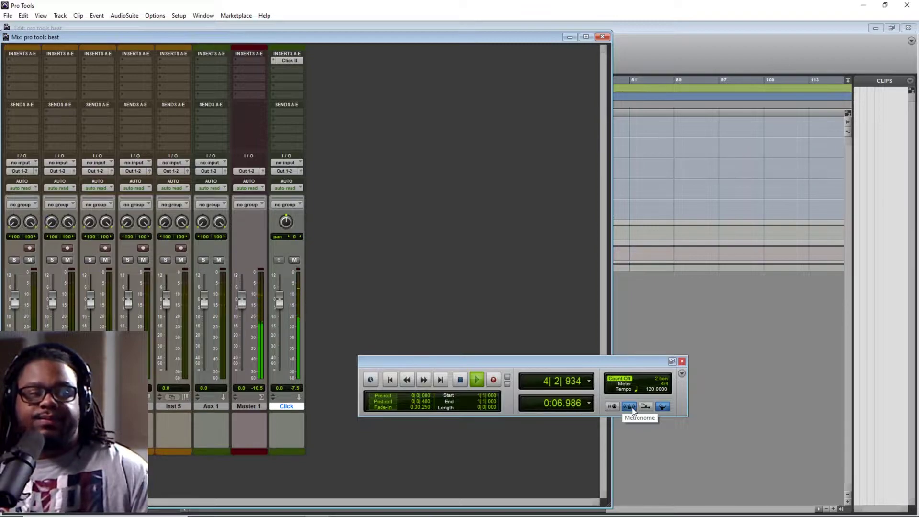
key(space)
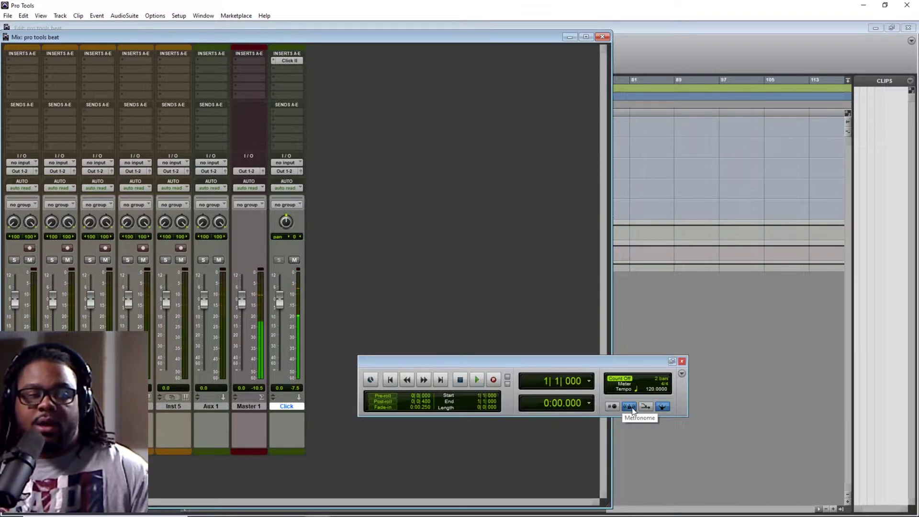
Turn off Count Off and move the Mix window away from the Edit window's tracks and transport controls
click(620, 380)
drag(476, 39, 787, 110)
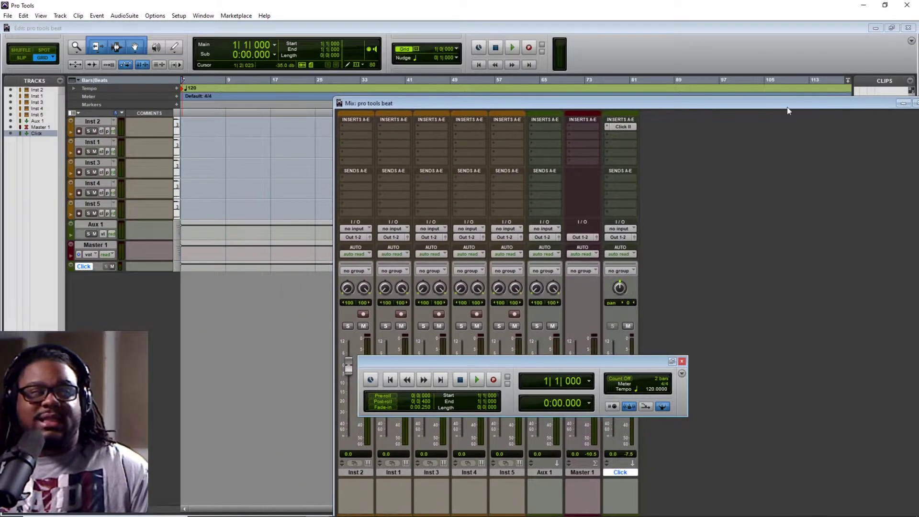
Try to start recording without record-enabling any track
click(524, 51)
click(513, 50)
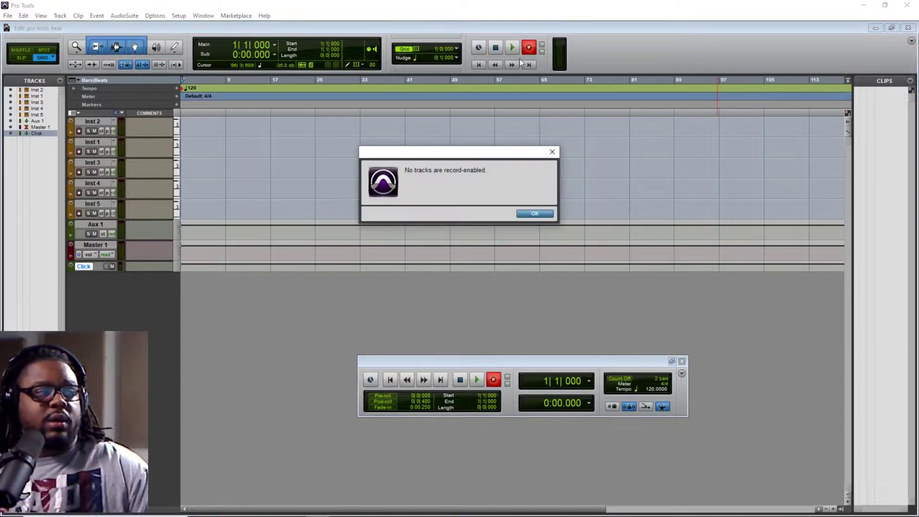
click(547, 214)
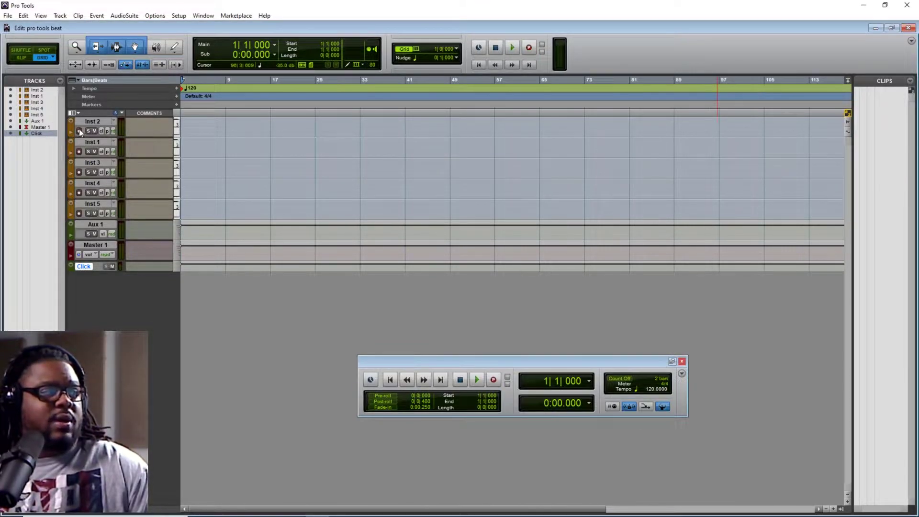
Move the Inst 1 track above Inst 2 and record-enable it
click(92, 141)
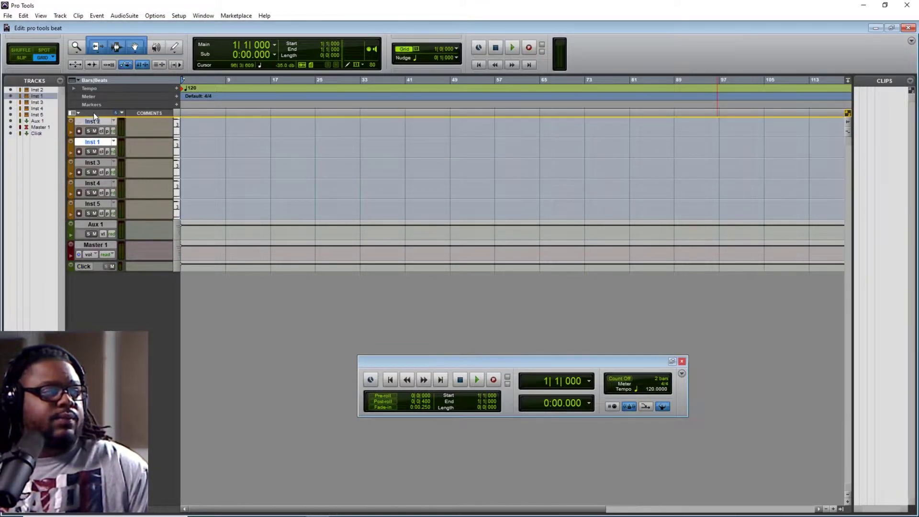
drag(93, 118, 90, 146)
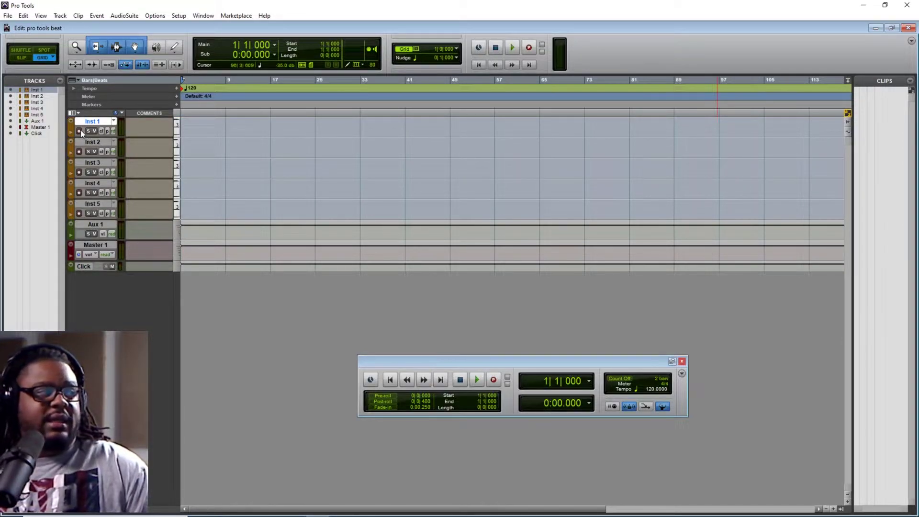
click(80, 131)
Record a short test take on Inst 1 without the count-off and undo it
click(528, 48)
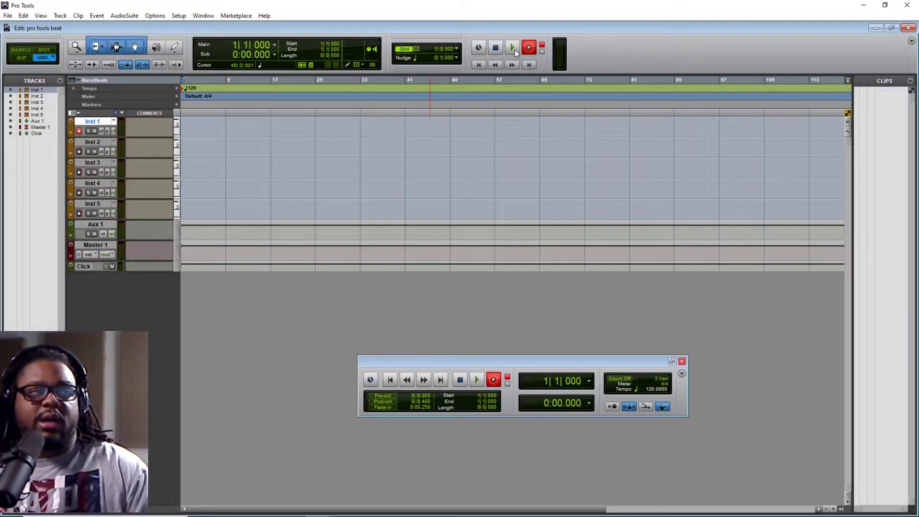
click(515, 50)
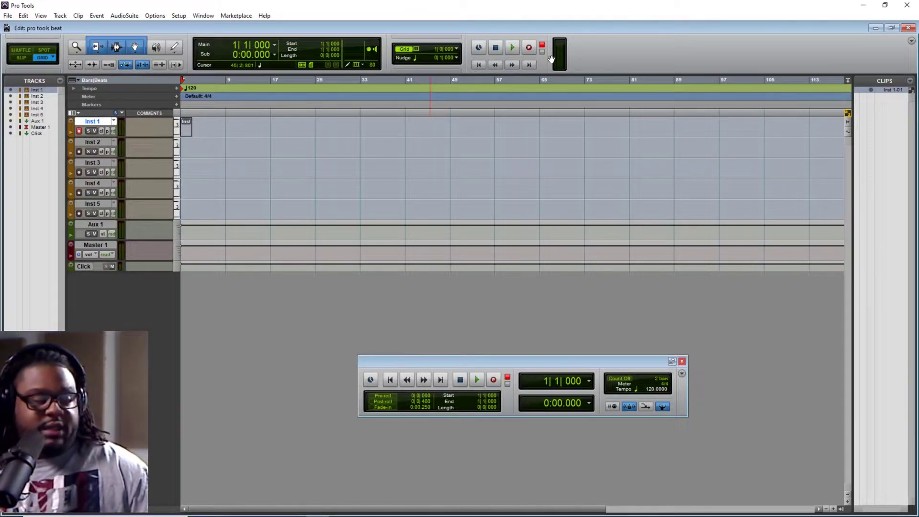
key(ctrl+z)
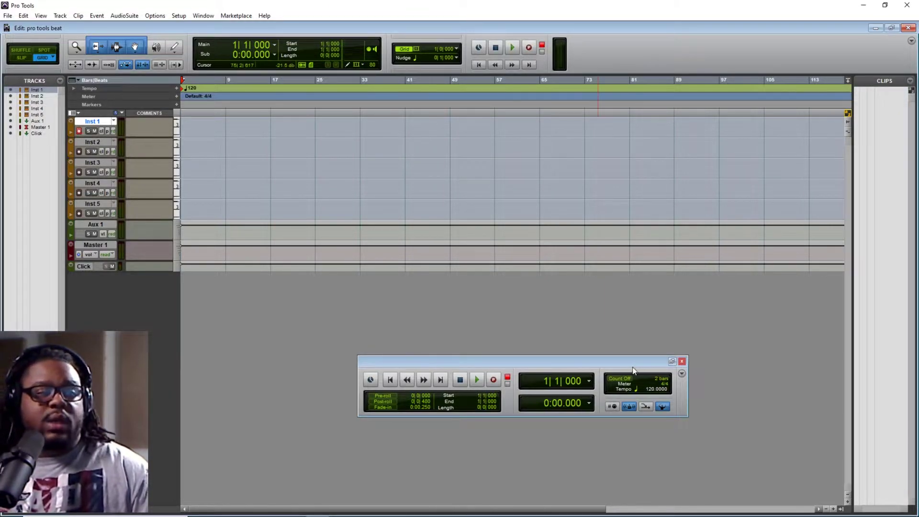
Turn on the two-bar Count Off and record a short test take on Inst 1
click(625, 379)
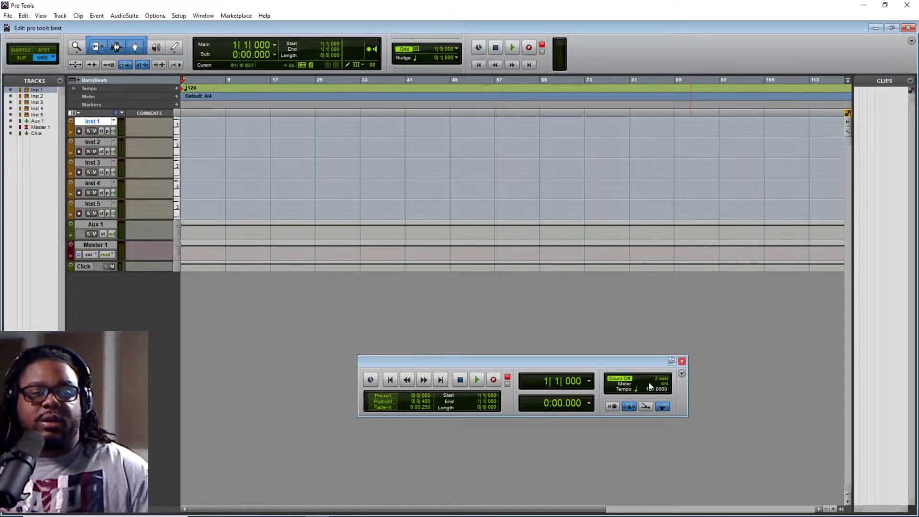
click(510, 48)
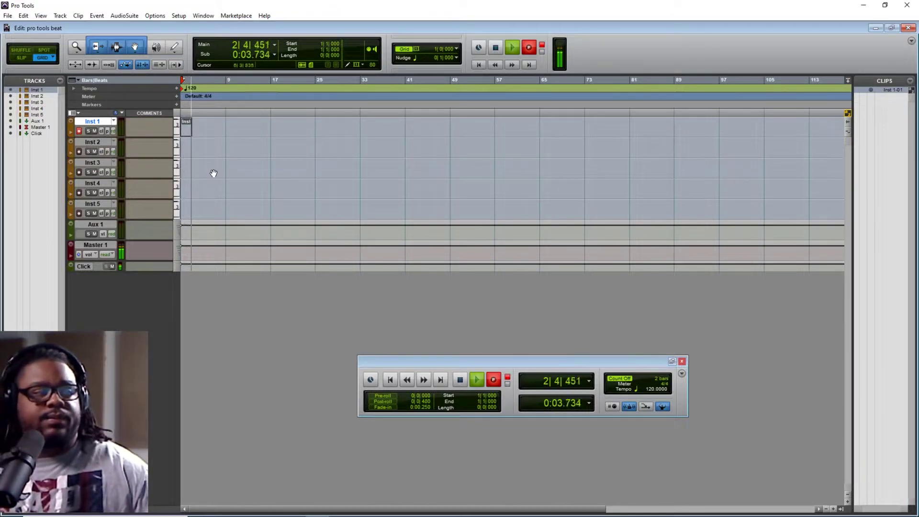
click(495, 49)
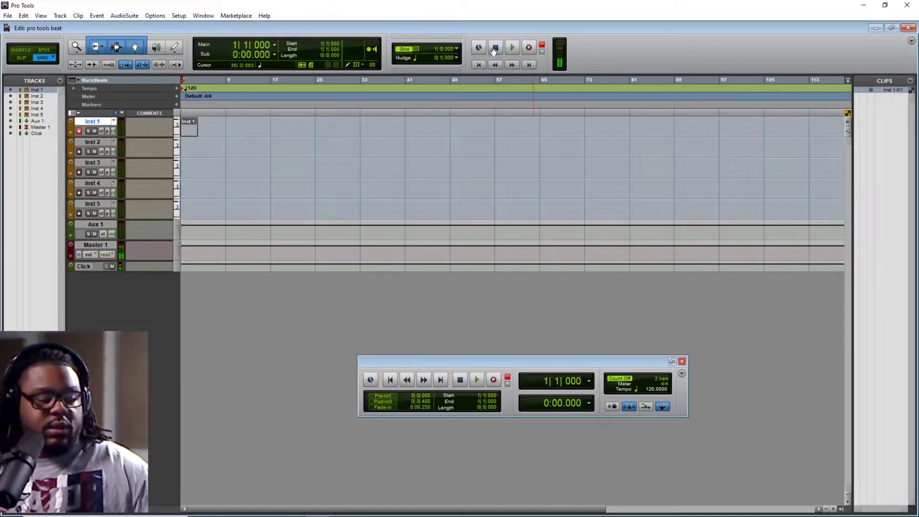
Record another test take on Inst 1 with the count-off active and undo it
click(527, 50)
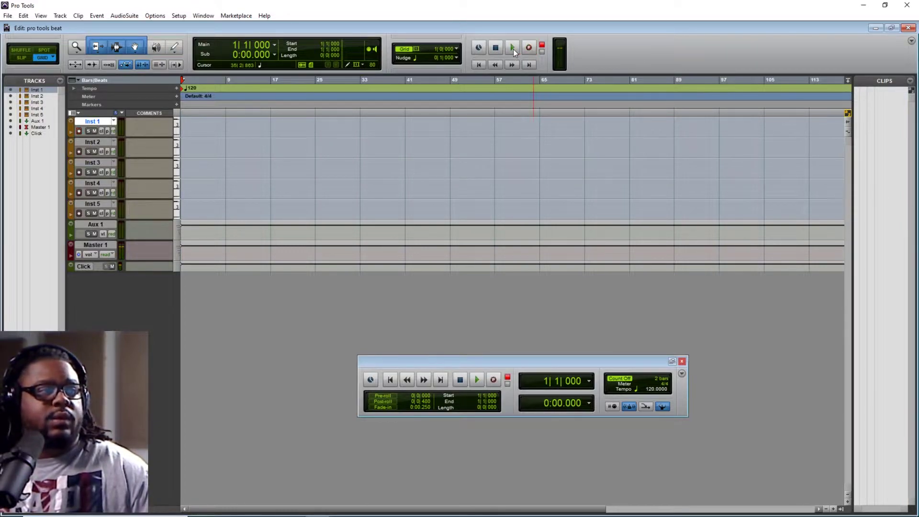
click(513, 49)
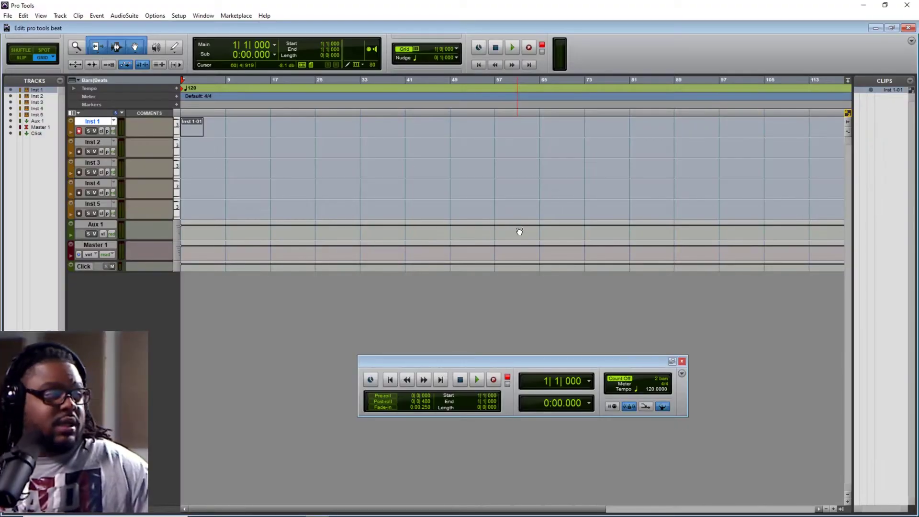
key(ctrl+z)
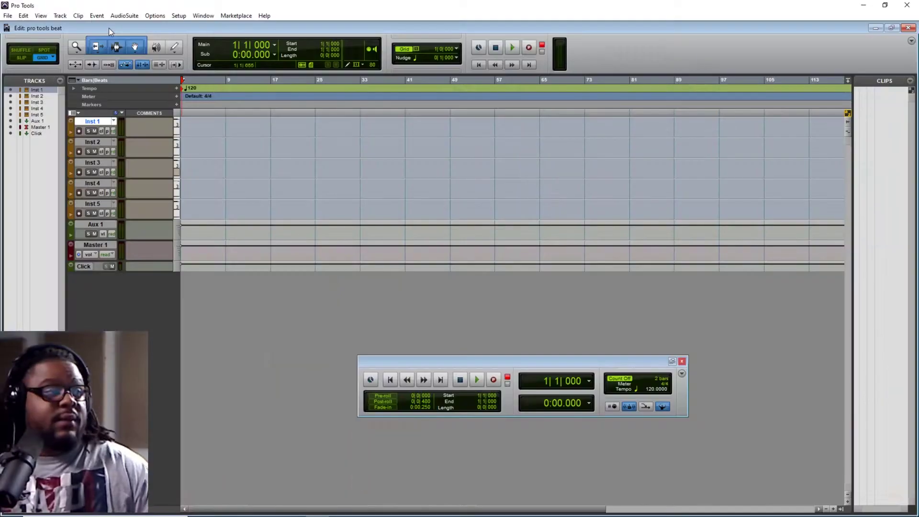
Bring up the Mix window and maximize it
key(ctrl+equal)
key(shift+r)
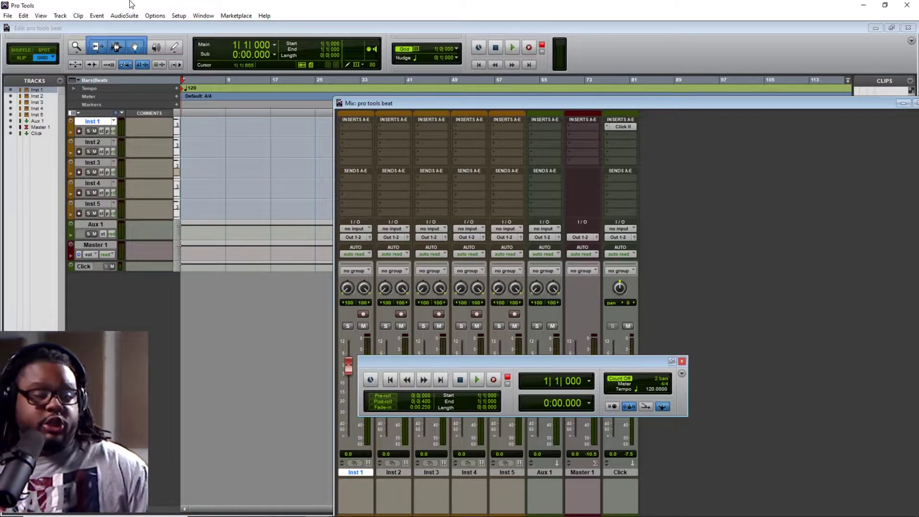
click(914, 102)
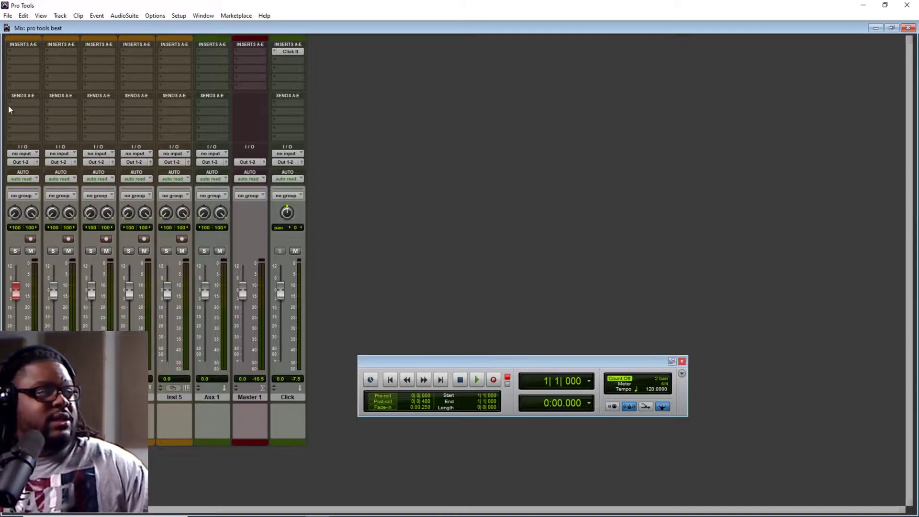
Insert the stereo Mini Grand instrument plug-in in the first insert slot of Inst 1 and try its Model knob
click(8, 53)
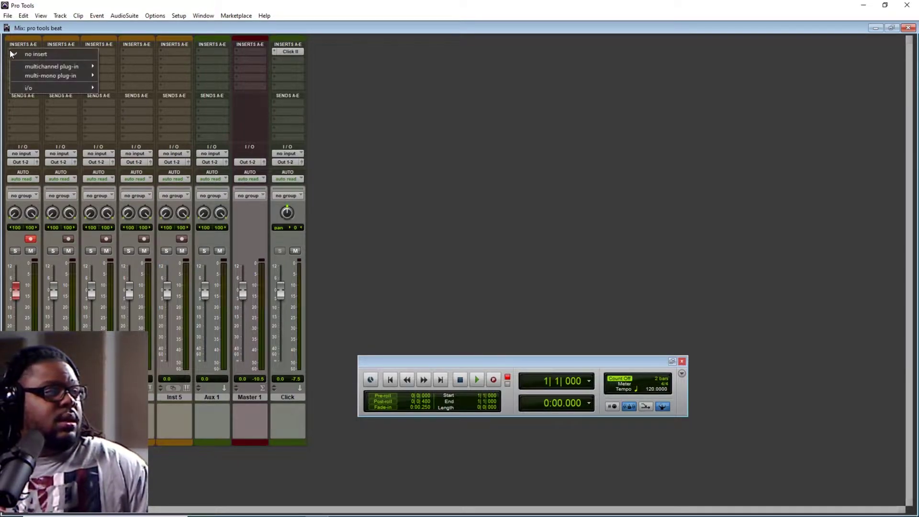
mouse_move(31, 68)
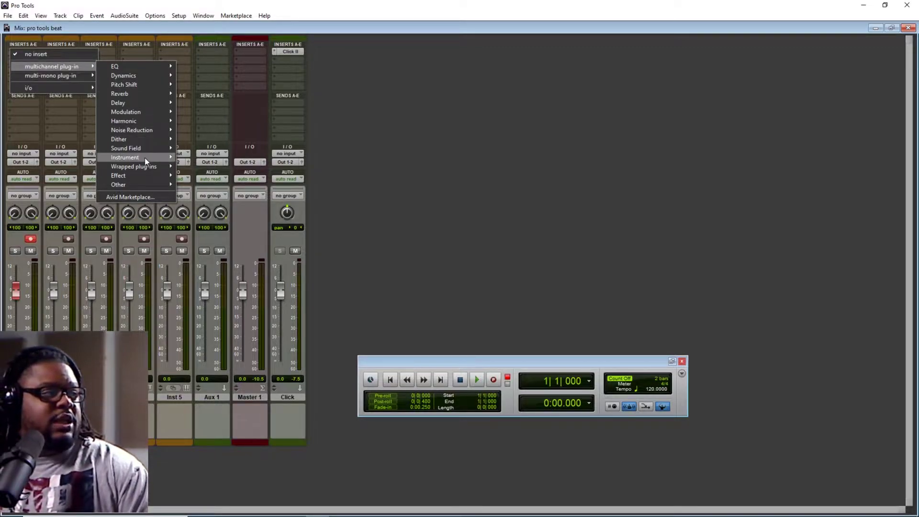
mouse_move(145, 157)
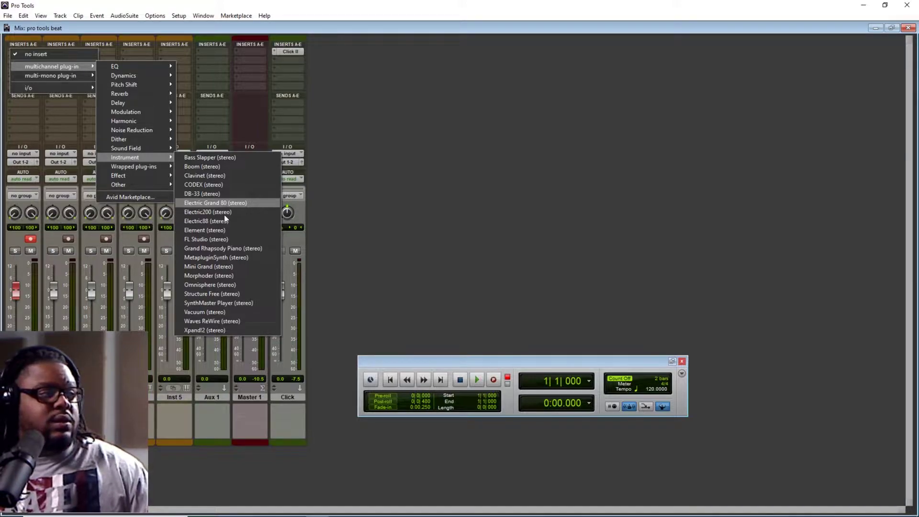
click(232, 266)
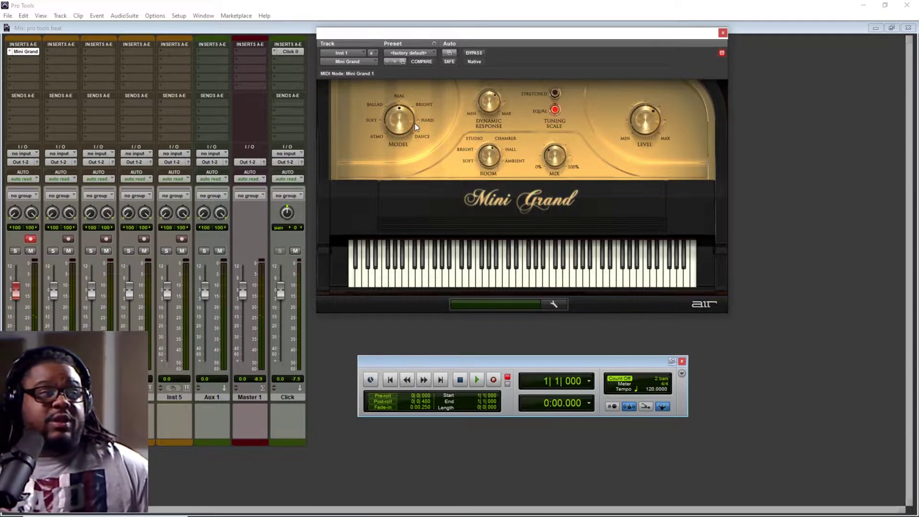
drag(406, 123, 406, 98)
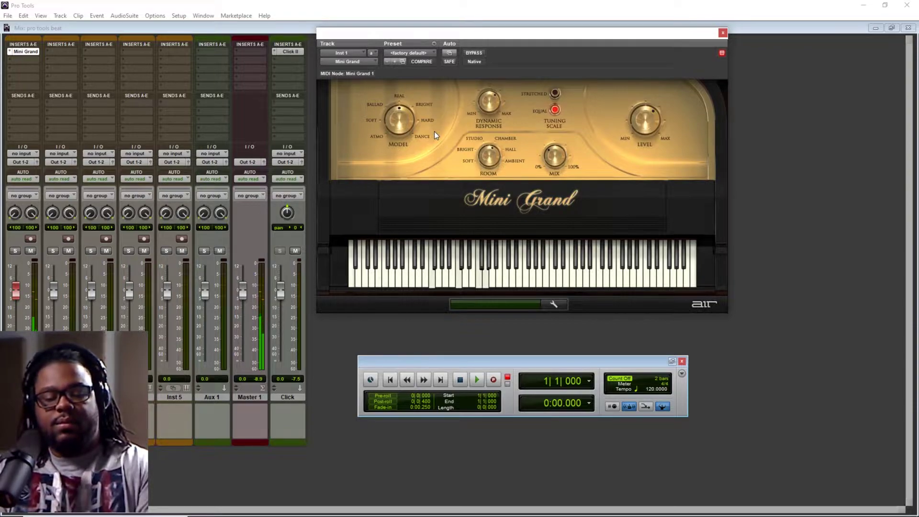
click(47, 52)
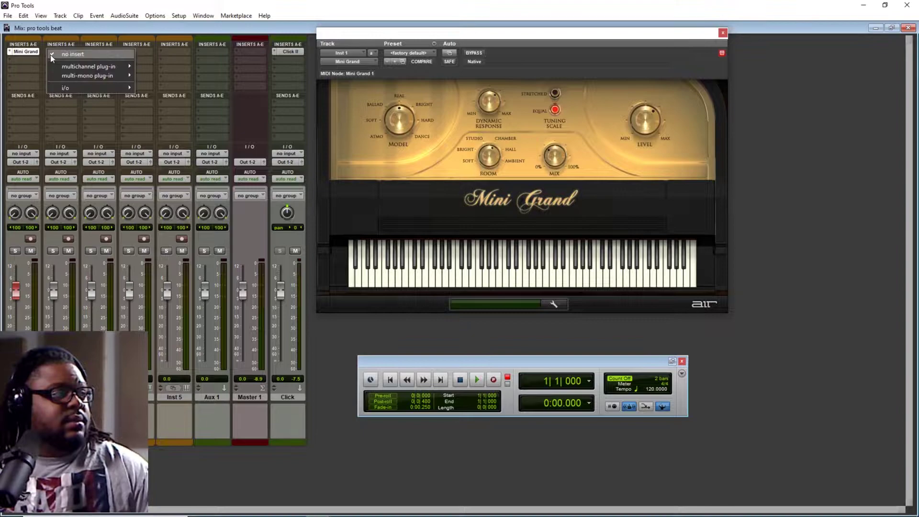
mouse_move(85, 66)
click(187, 27)
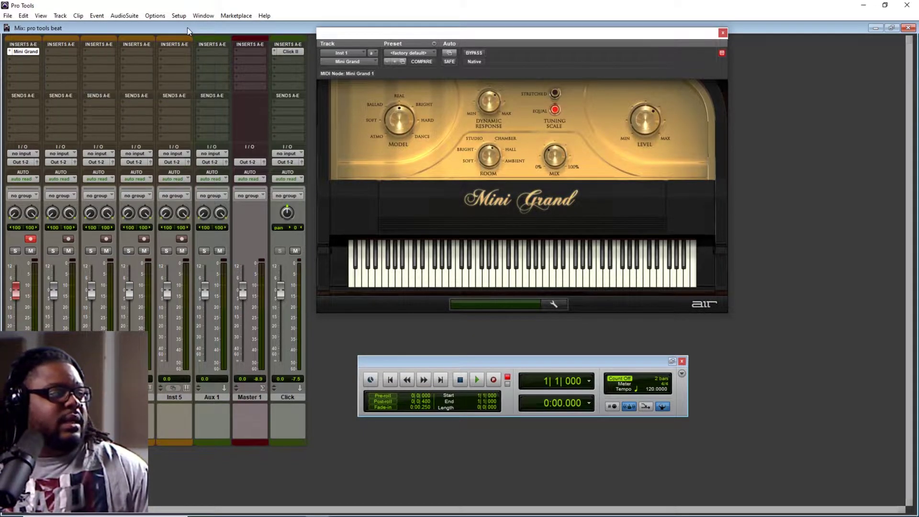
Disarm Inst 1, record-arm Inst 2 and insert the stereo Xpand!2 instrument plug-in in its first insert slot
click(30, 239)
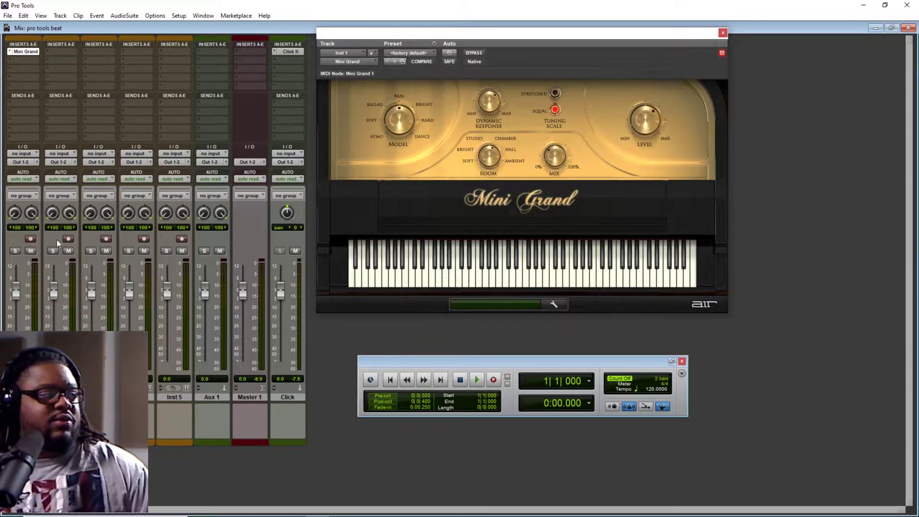
click(68, 239)
click(48, 52)
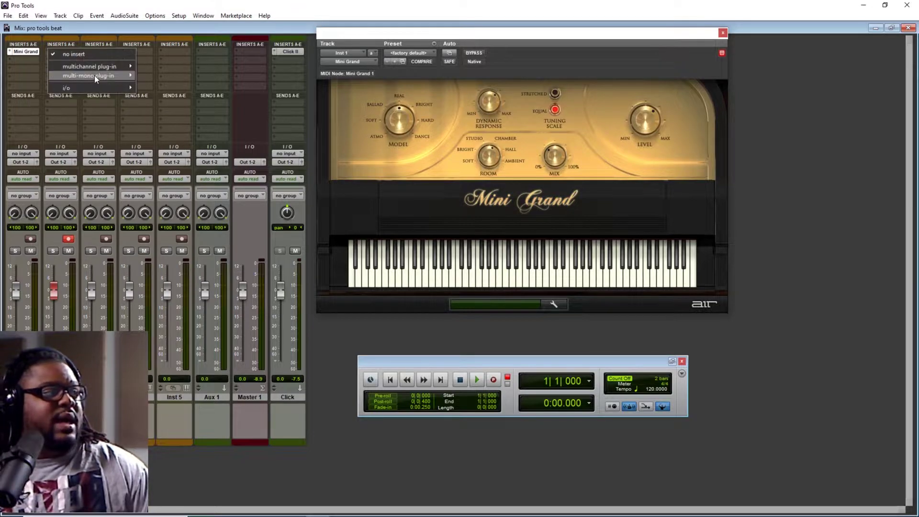
mouse_move(107, 68)
mouse_move(207, 166)
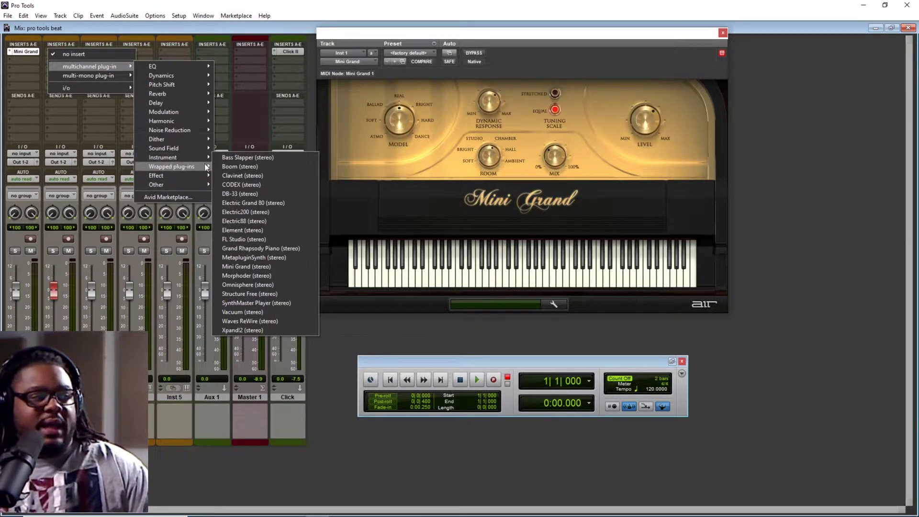
click(251, 330)
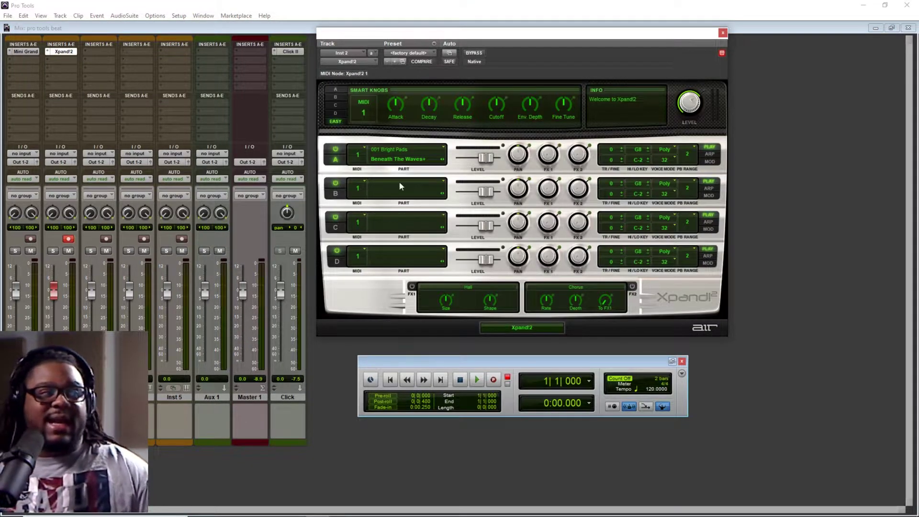
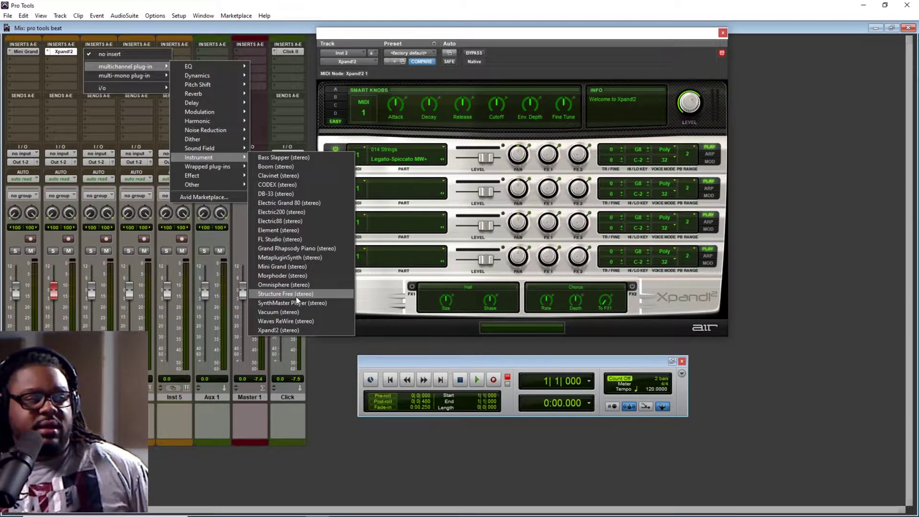
Insert the stereo Structure Free instrument on Inst 3 and load the factory library patch 15 RNB Loop 3
click(295, 297)
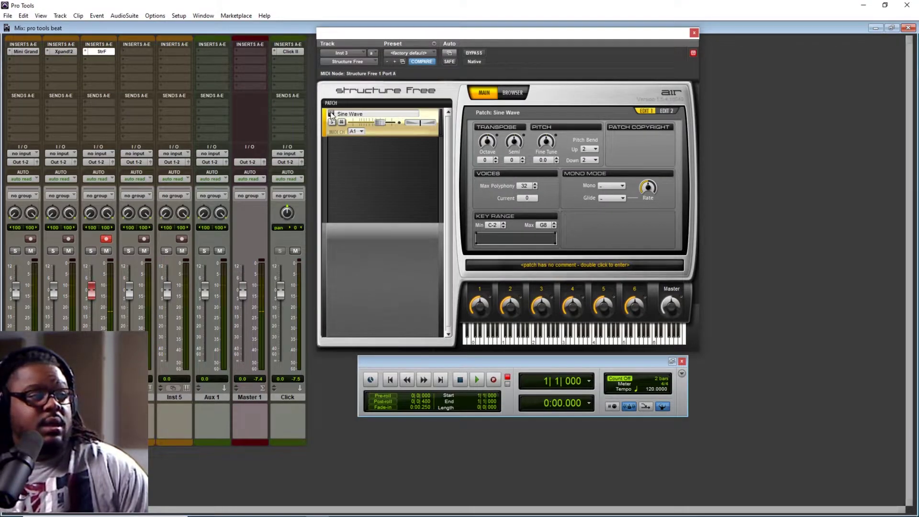
click(331, 115)
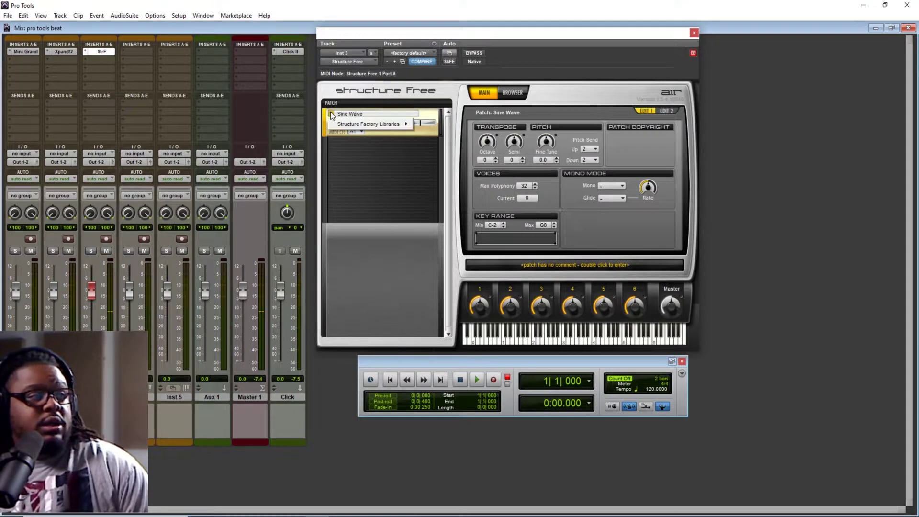
mouse_move(381, 123)
mouse_move(461, 126)
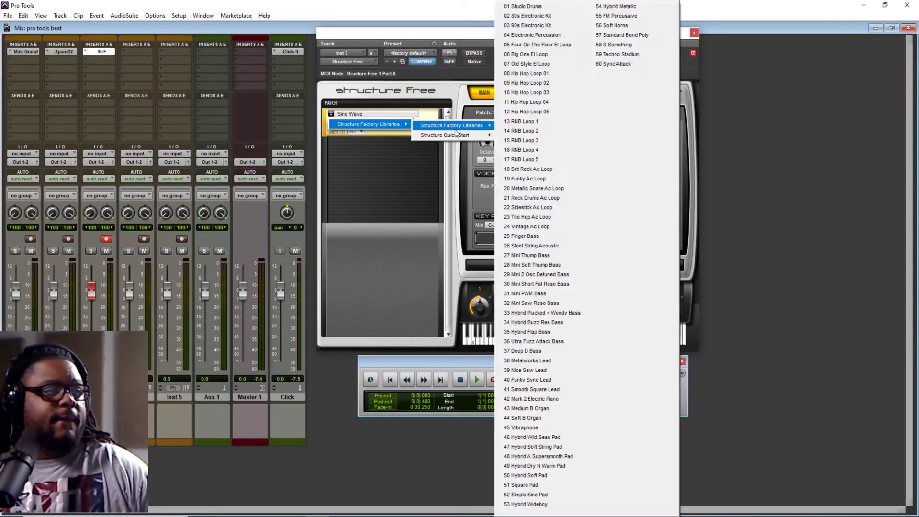
mouse_move(457, 134)
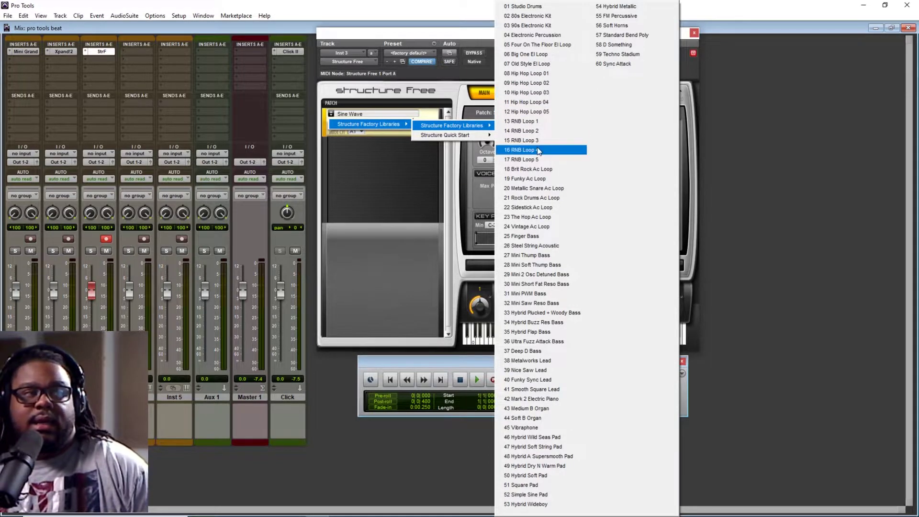
click(535, 139)
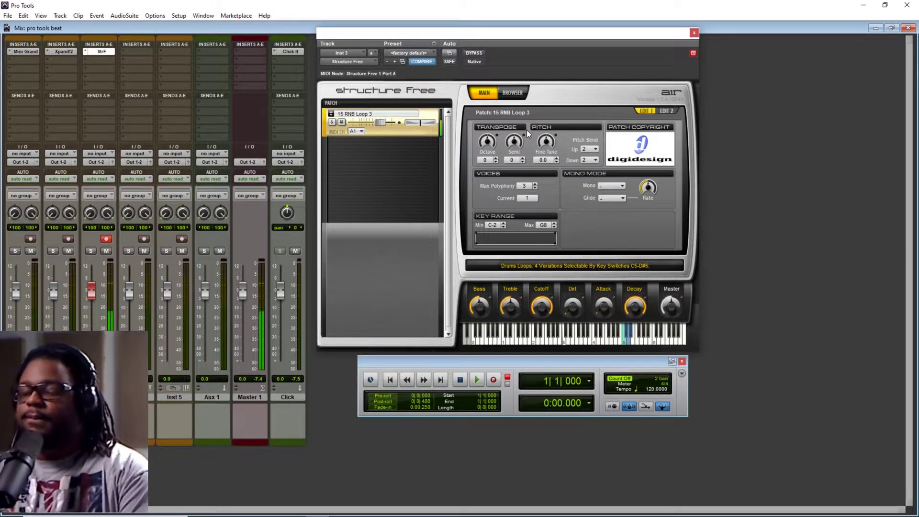
Close the Structure Free window, return to the Edit window and rename the Inst 3 track to loop
click(694, 33)
key(ctrl+equal)
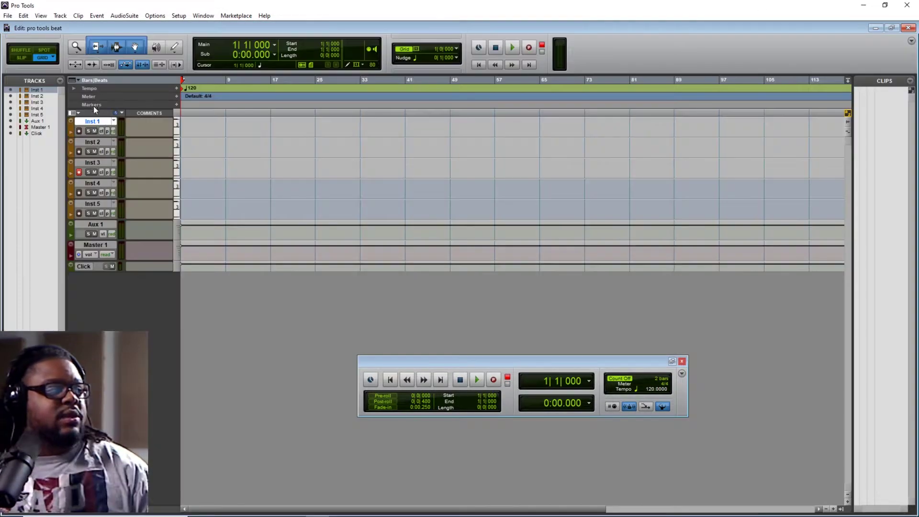
double_click(95, 163)
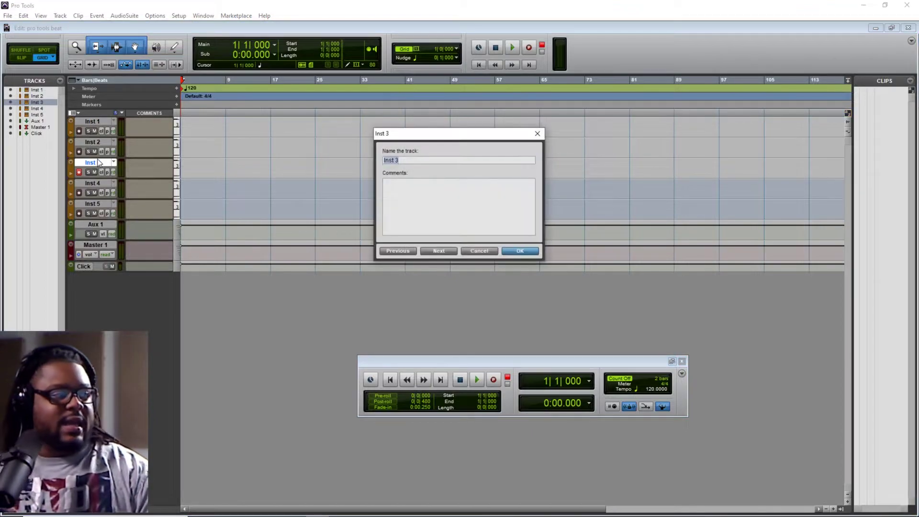
key(BackSpace)
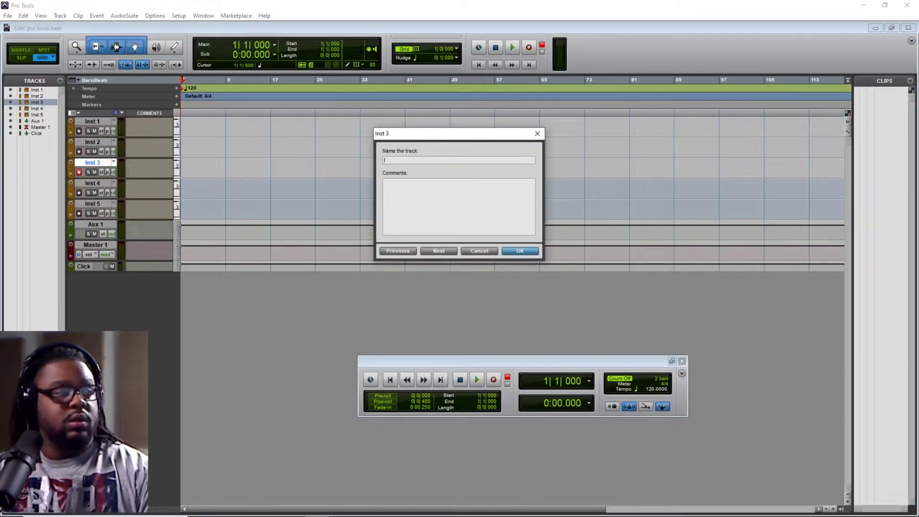
key(Return)
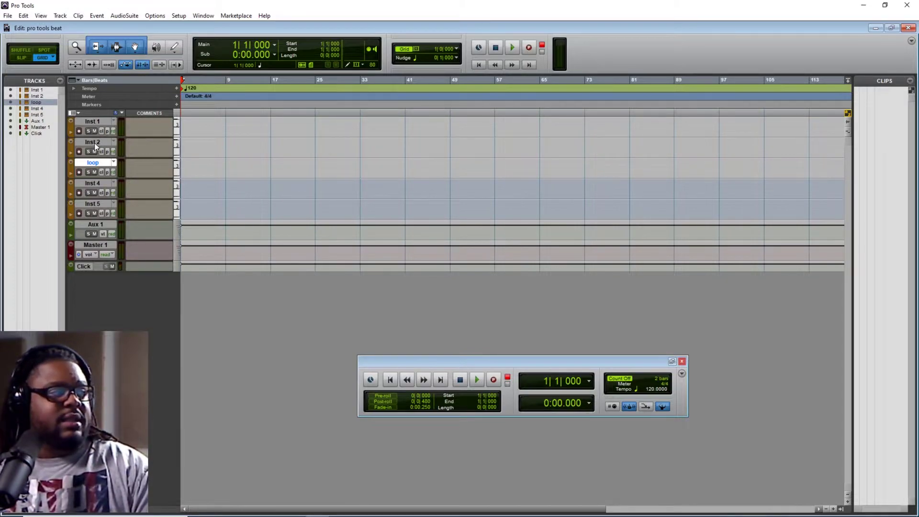
Rename the Inst 2 track to strings and the Inst 1 track to piano
double_click(94, 142)
text(st)
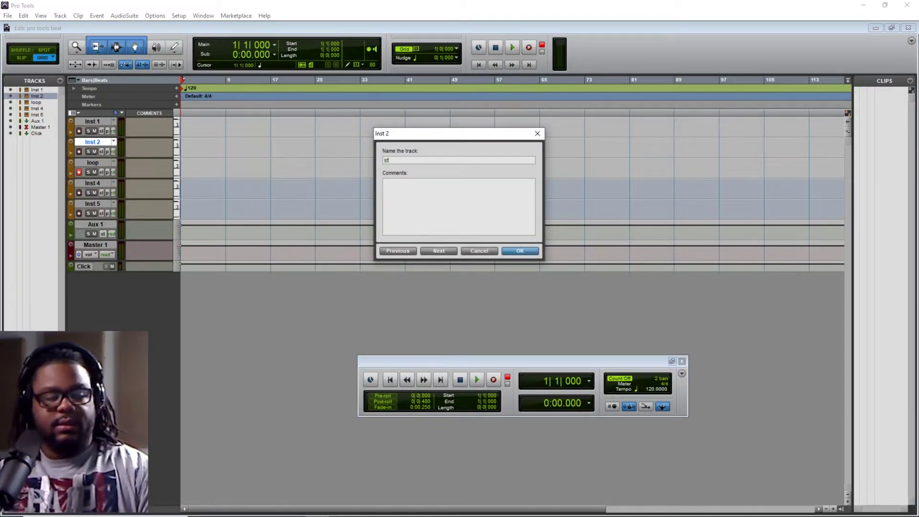
text(rings)
key(Return)
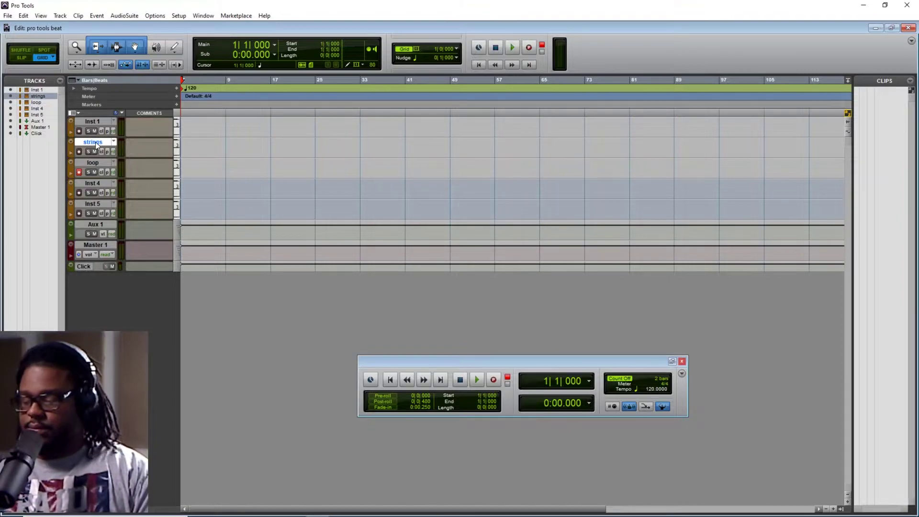
double_click(95, 121)
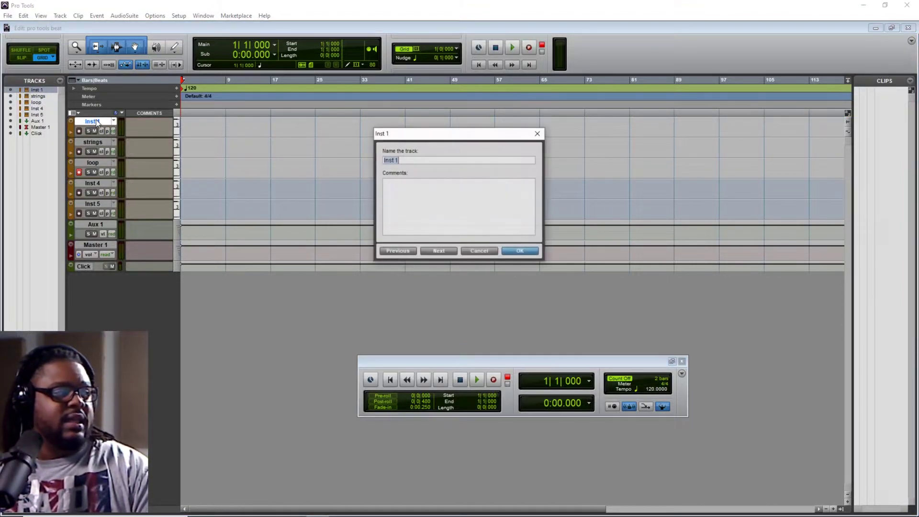
text(piano)
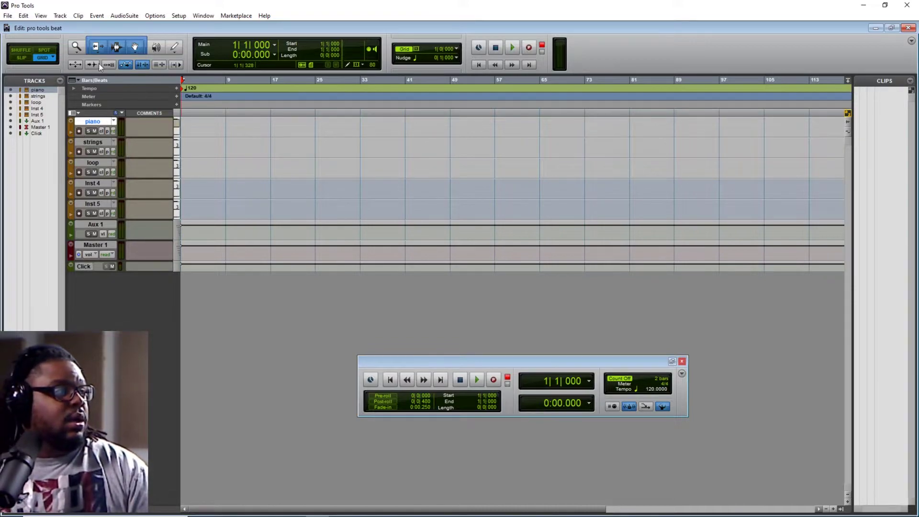
Play the session's click briefly and show all optional controls in the Edit window's toolbar
click(511, 48)
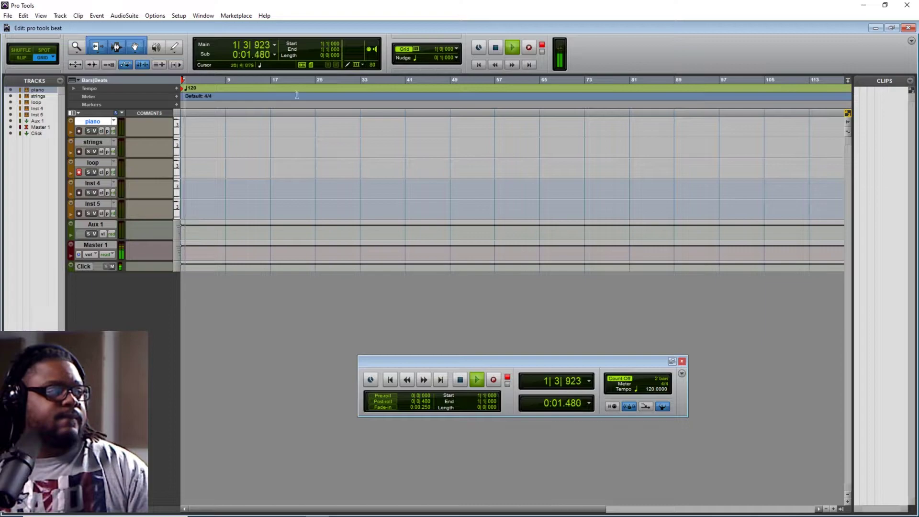
key(space)
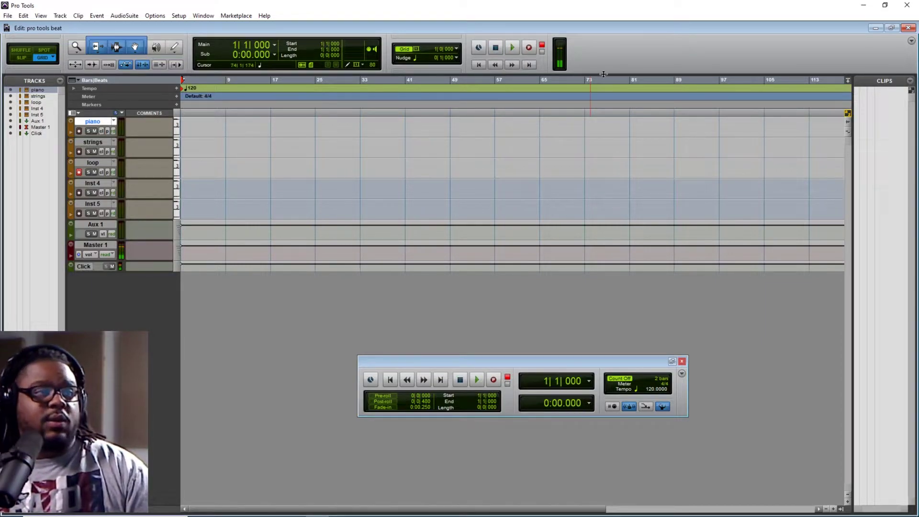
right_click(625, 55)
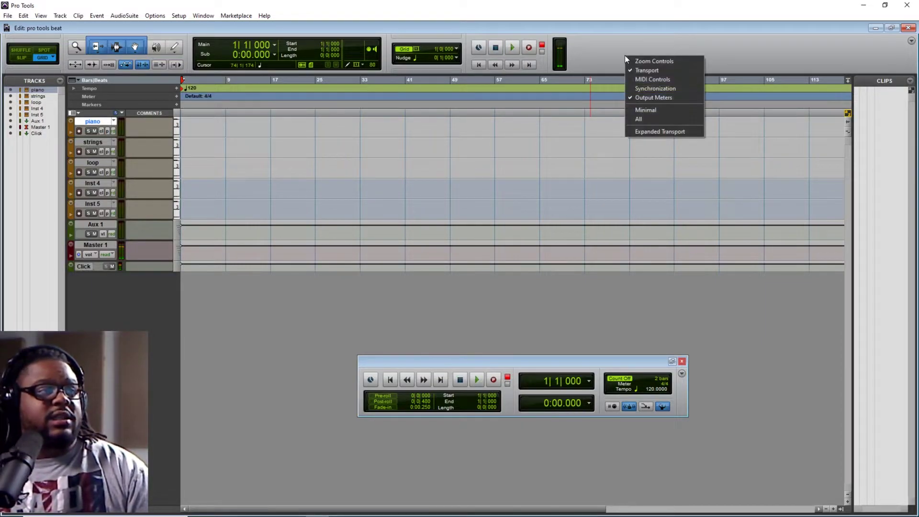
click(654, 121)
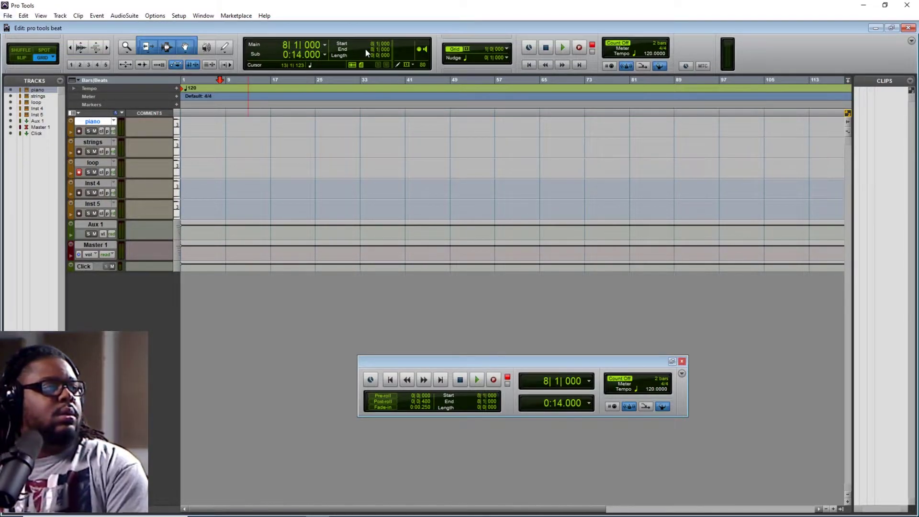
Set the timeline selection to start at bar 1 and end at bar 9
click(372, 45)
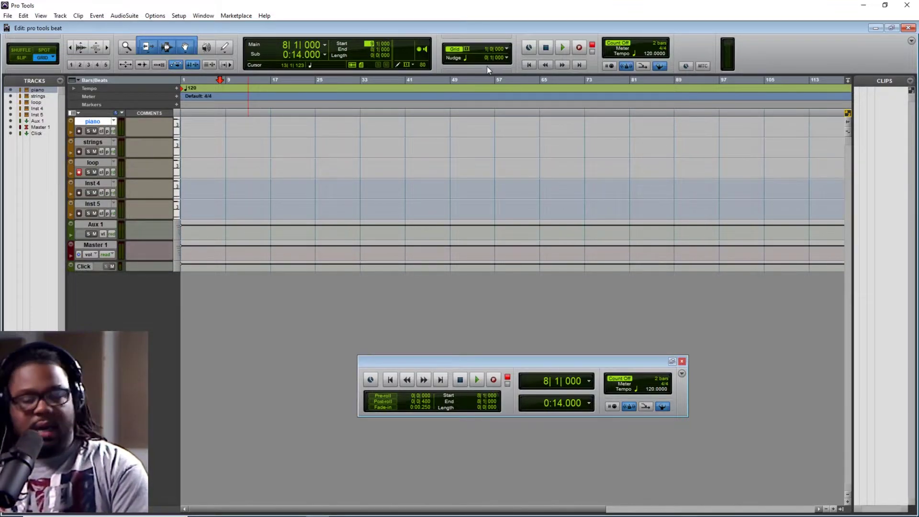
key(Return)
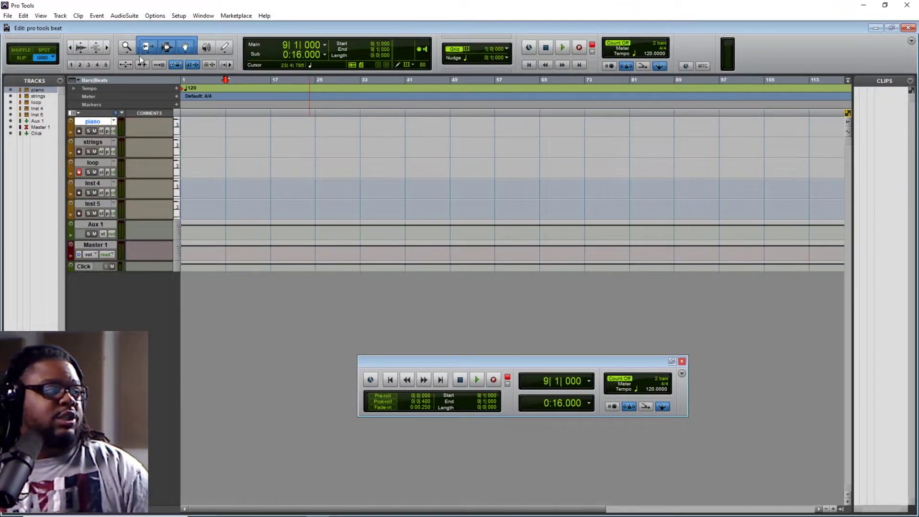
key(alt)
click(107, 46)
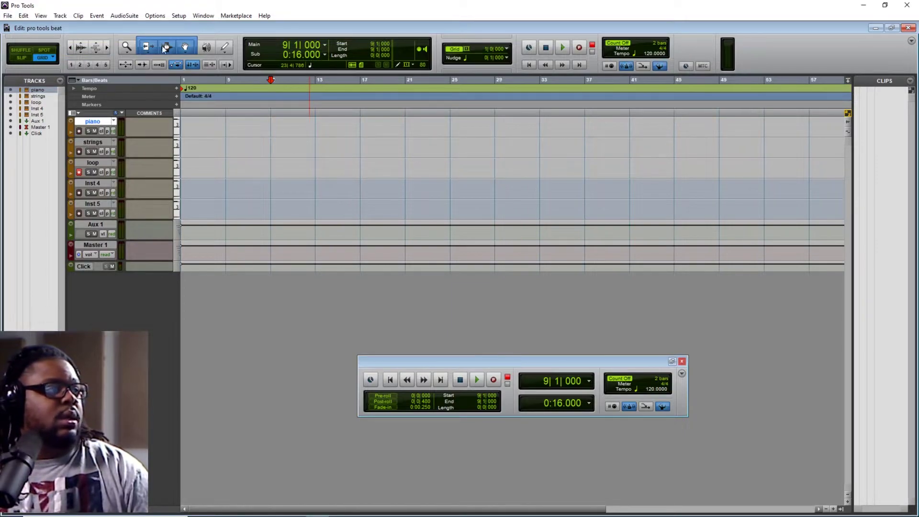
click(373, 44)
text(1)
key(Return)
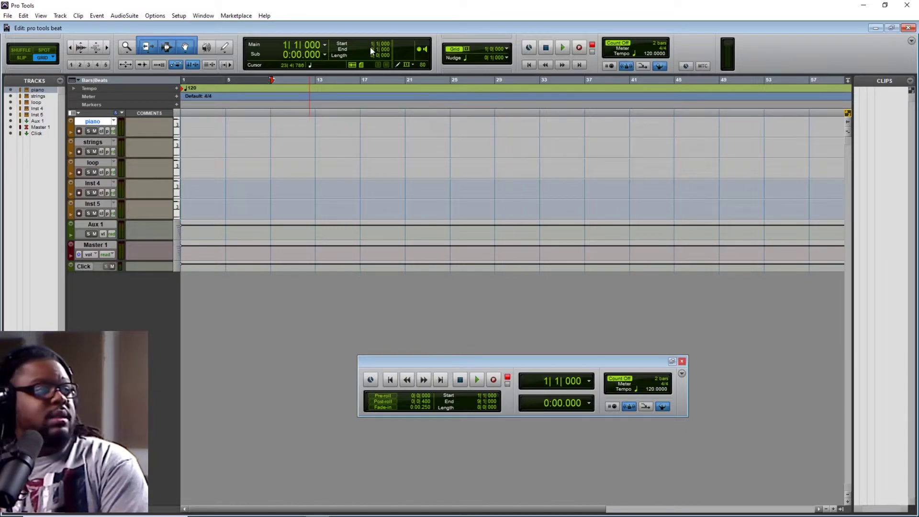
key(KP_Enter)
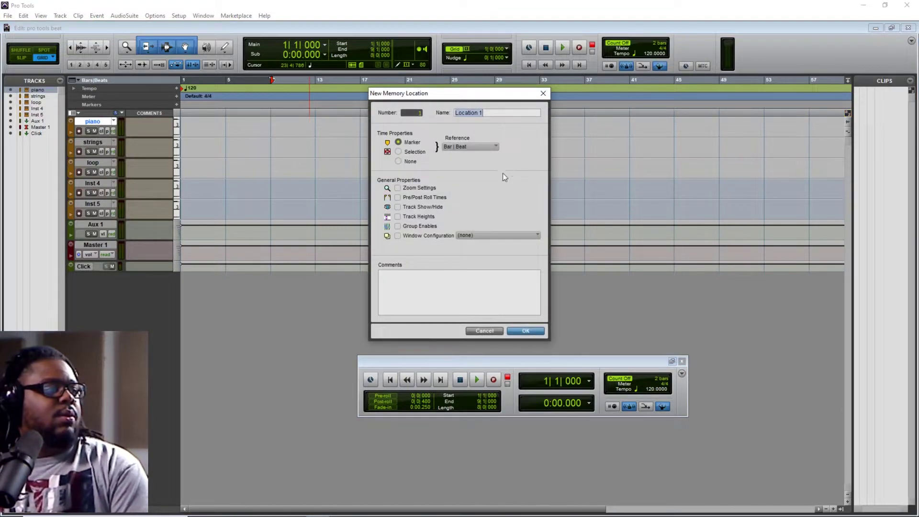
click(493, 330)
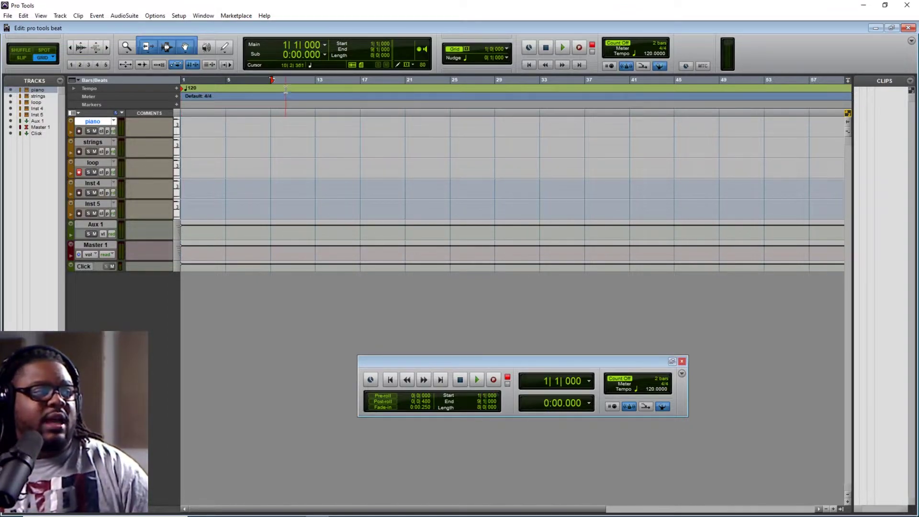
click(107, 47)
click(107, 47)
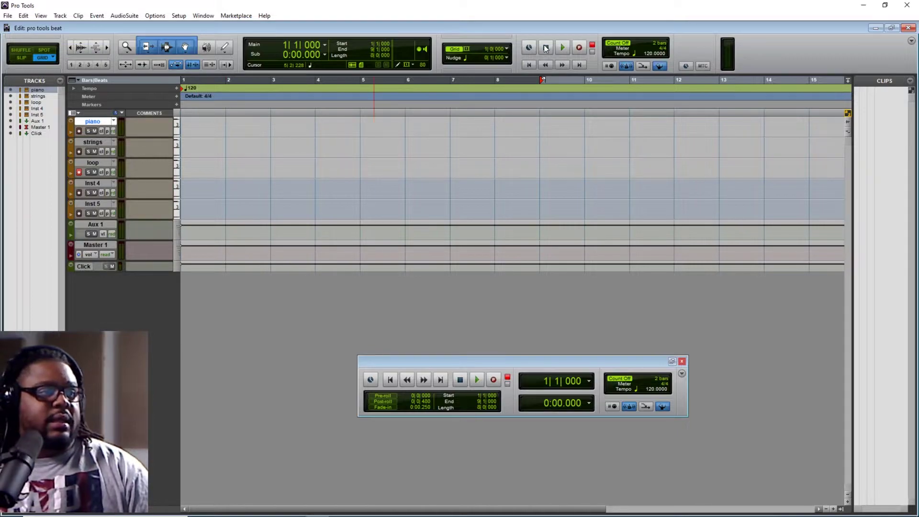
Disarm recording on the loop track in the Mix window and return to the Edit window
key(ctrl+equal)
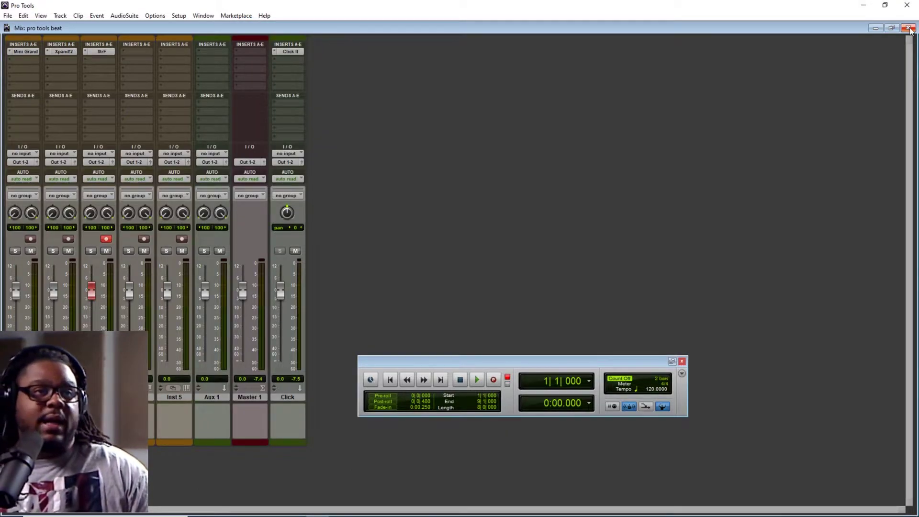
click(107, 239)
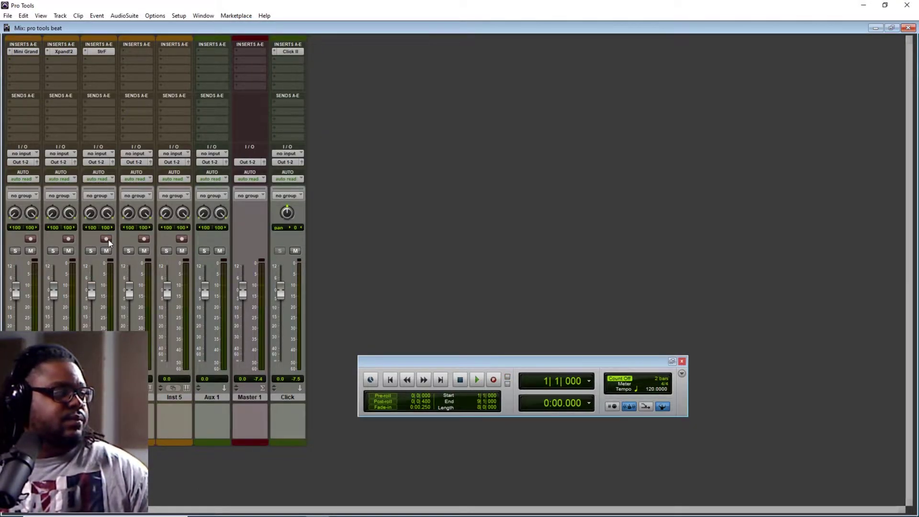
click(908, 28)
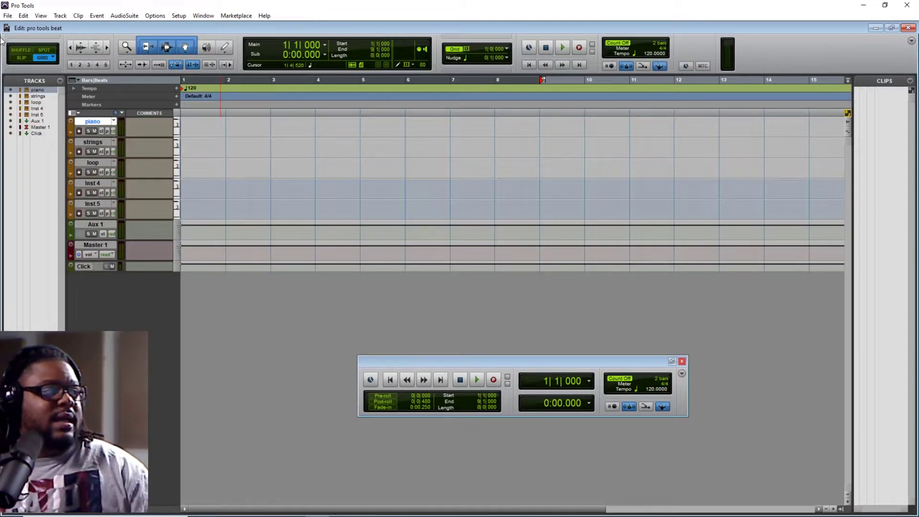
Play the click briefly to check the speed, and set the session tempo at bar 1 to 110 BPM
key(space)
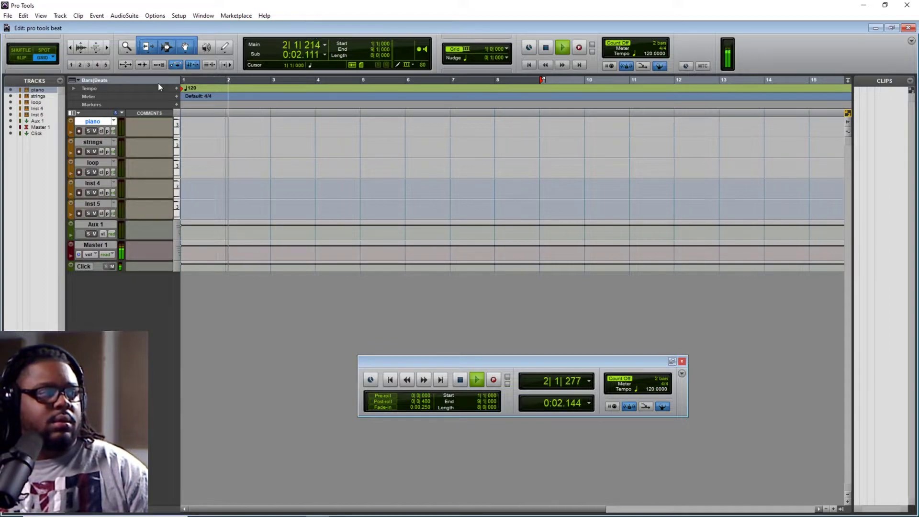
key(space)
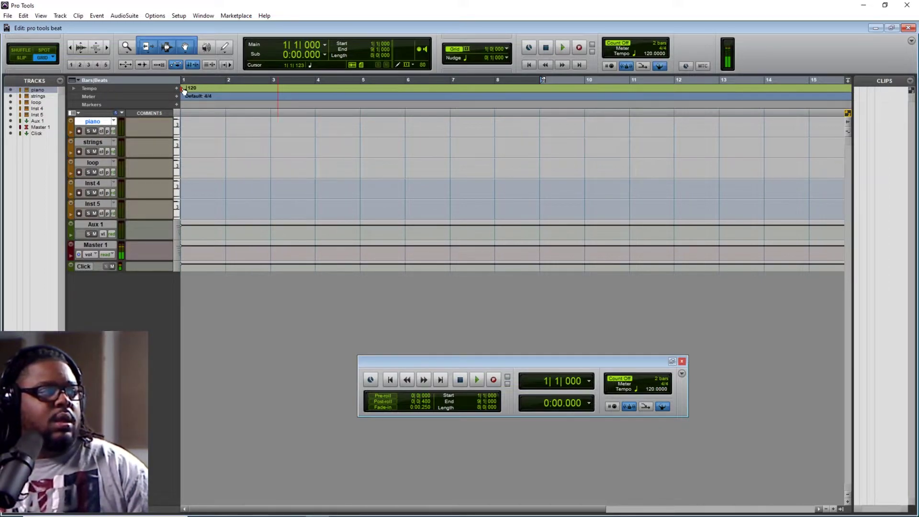
double_click(183, 89)
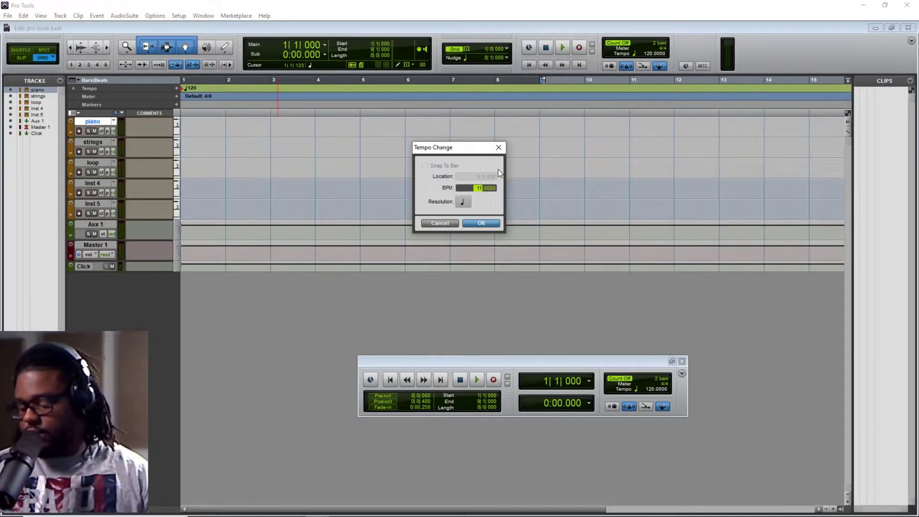
text(110)
key(Return)
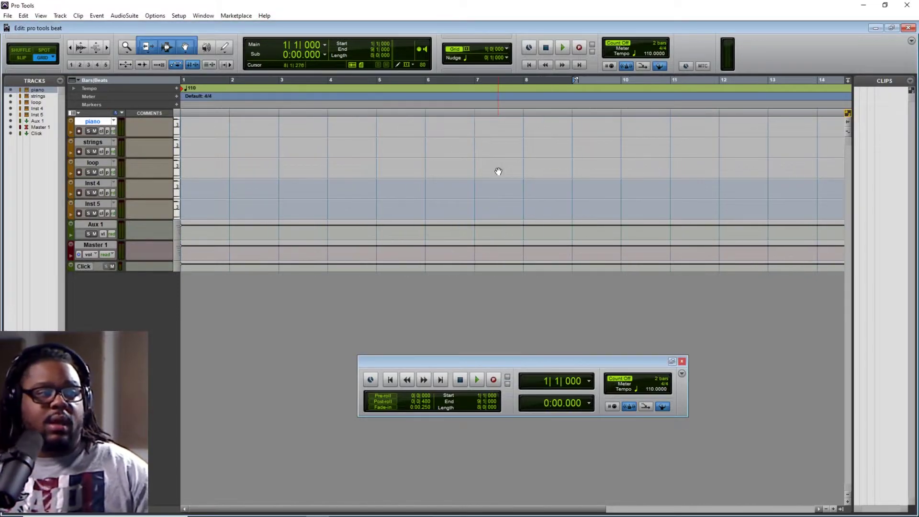
Shorten the timeline selection to end at bar 5 and record a four-bar chord part on the piano track
click(79, 131)
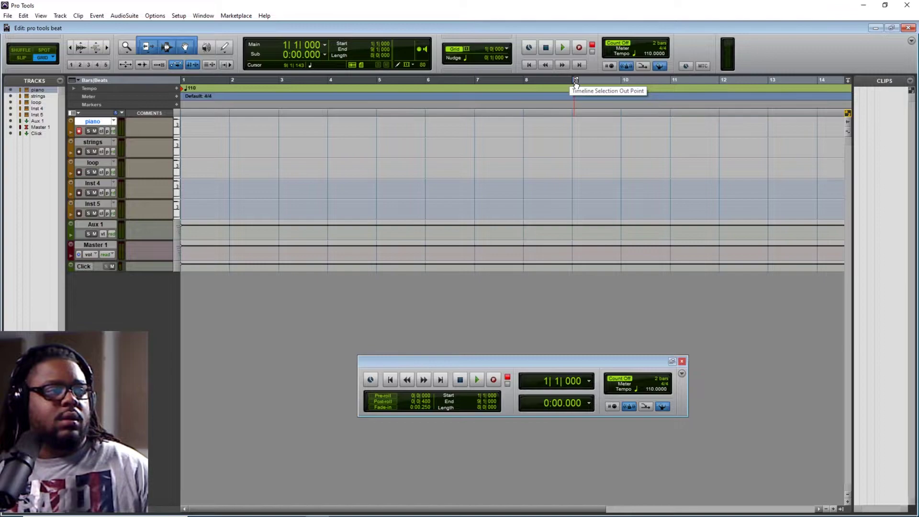
drag(574, 80, 383, 94)
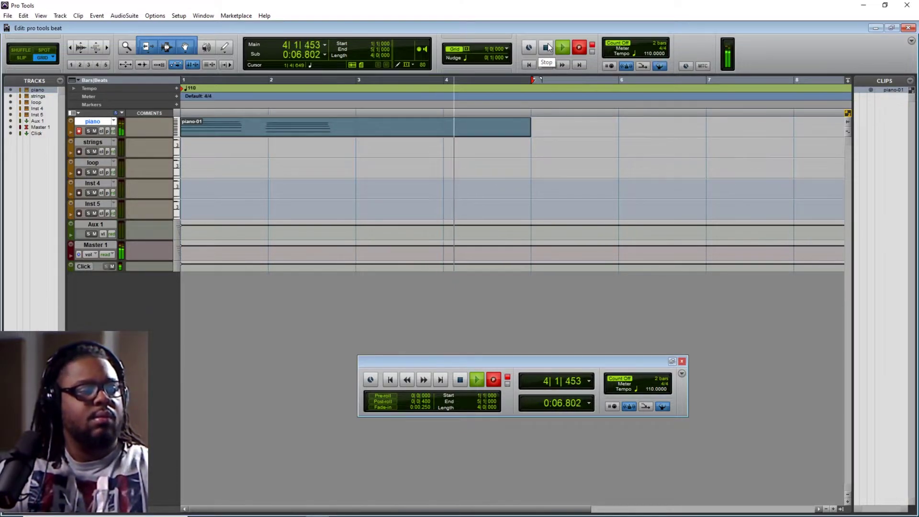
click(547, 47)
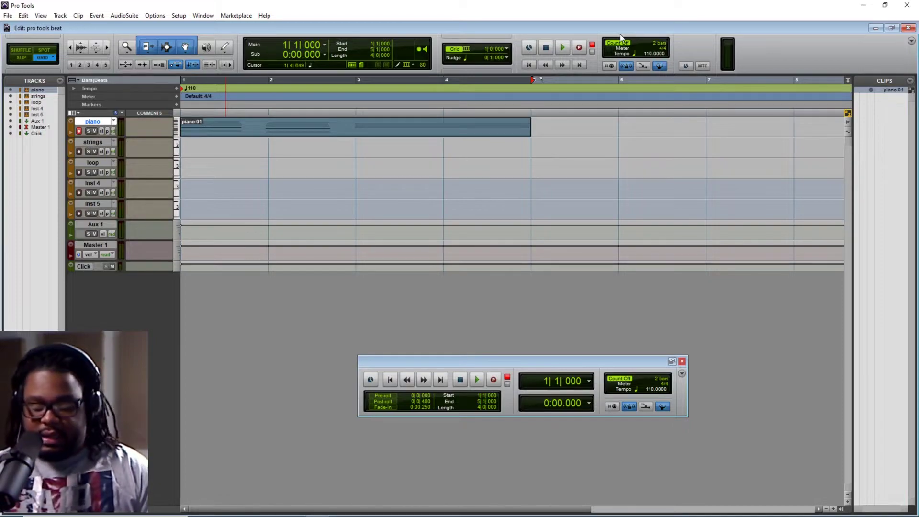
Quantize the recorded piano clip to a 1/8 note grid and save the session
key(alt+0)
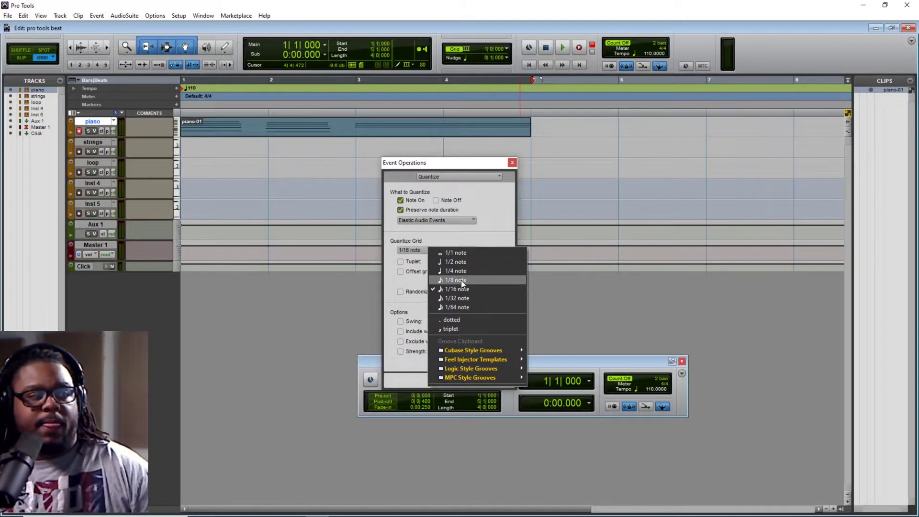
click(461, 280)
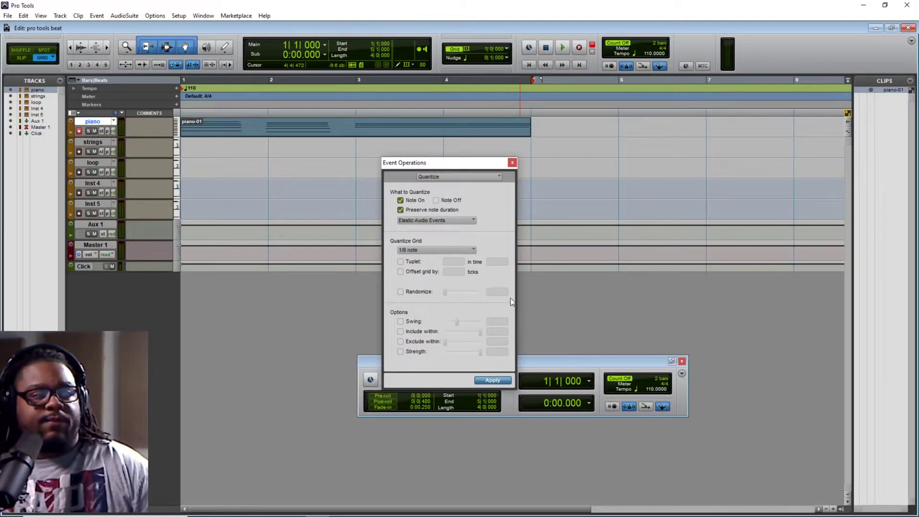
click(489, 385)
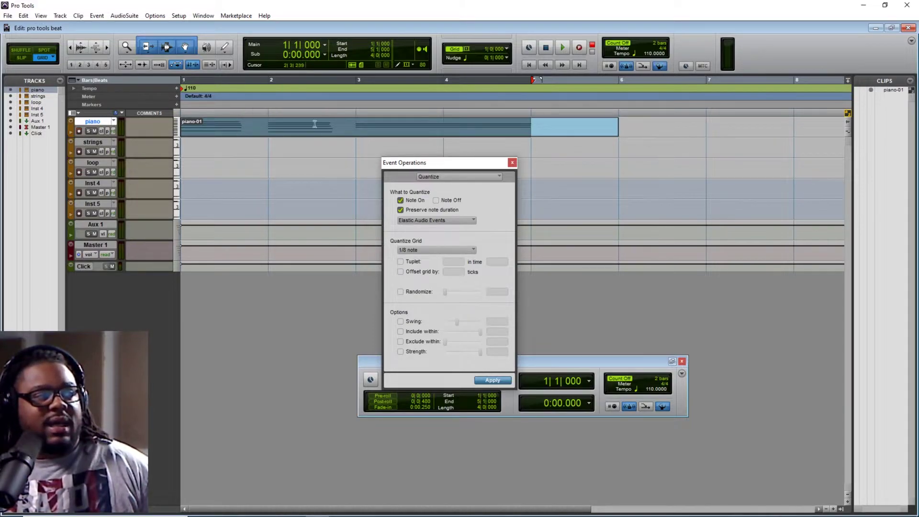
click(512, 163)
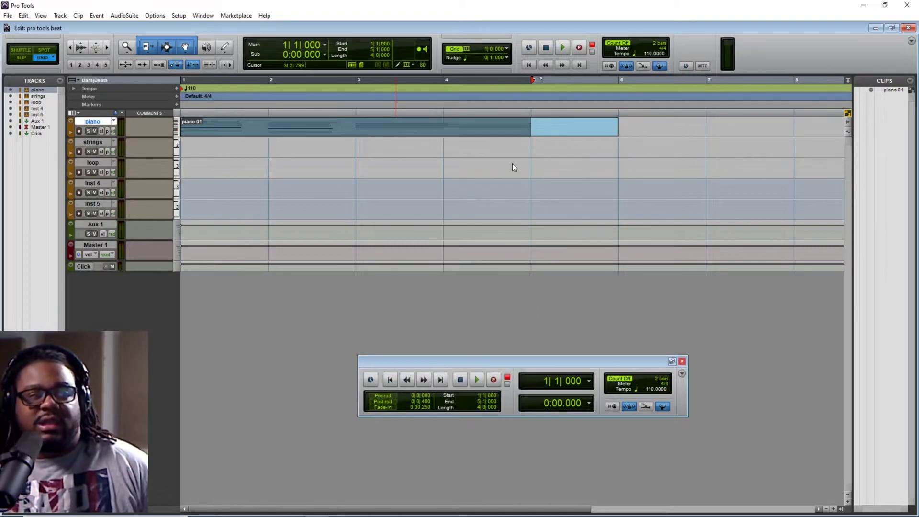
click(7, 16)
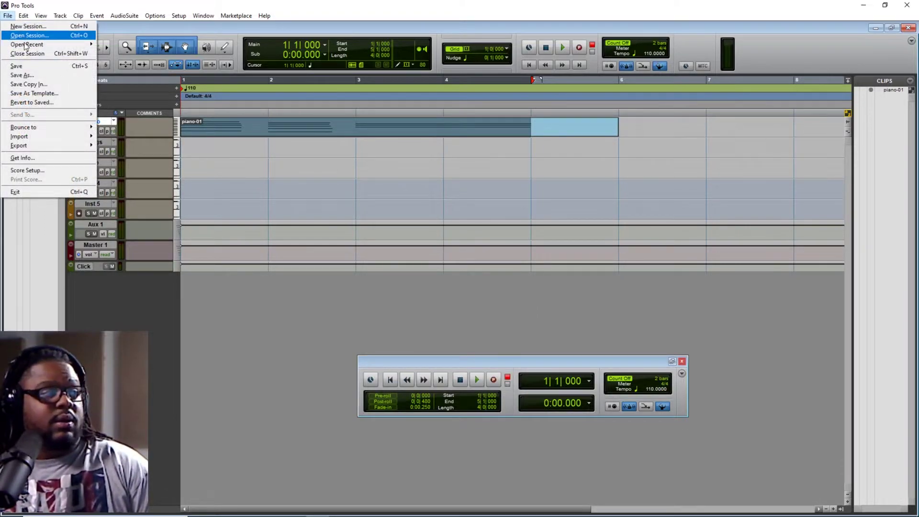
click(36, 67)
Lengthen the two piano chords in the MIDI Editor so they fill bars 1 and 2 completely, and return to the Edit window
key(space)
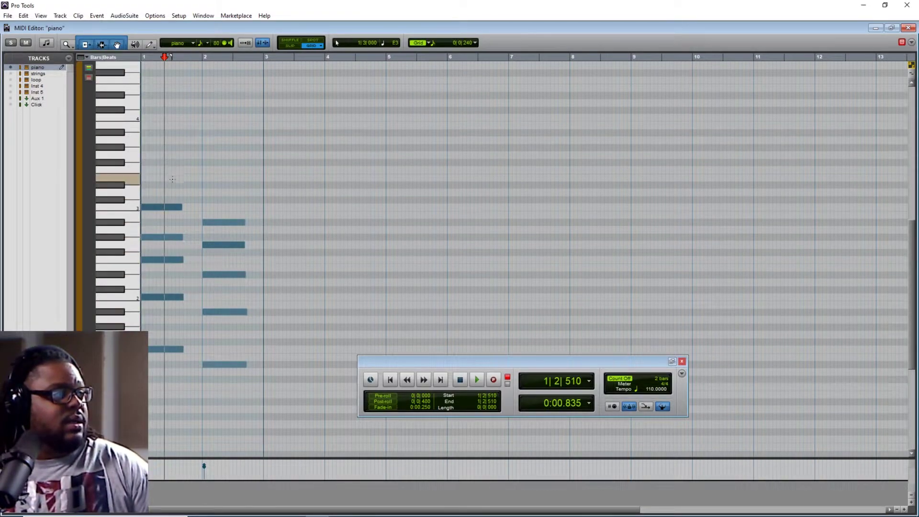
drag(169, 189, 167, 382)
key(Return)
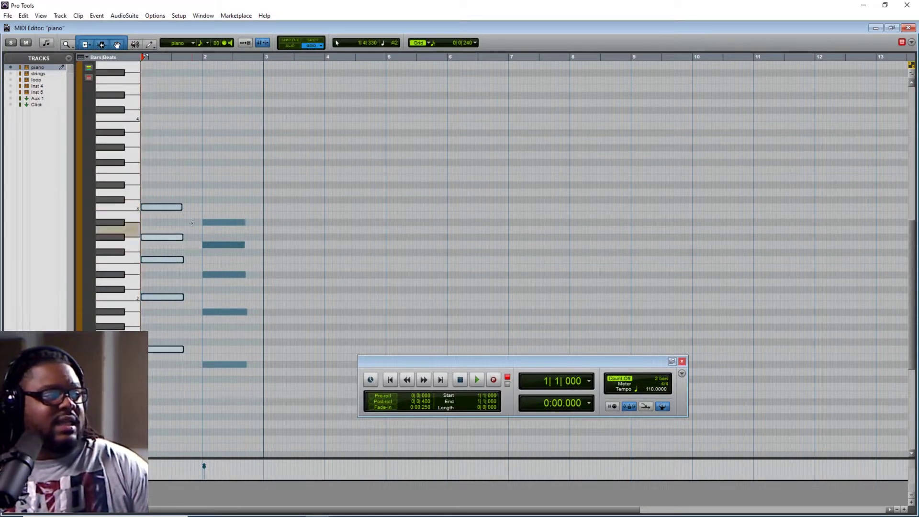
drag(182, 207, 231, 416)
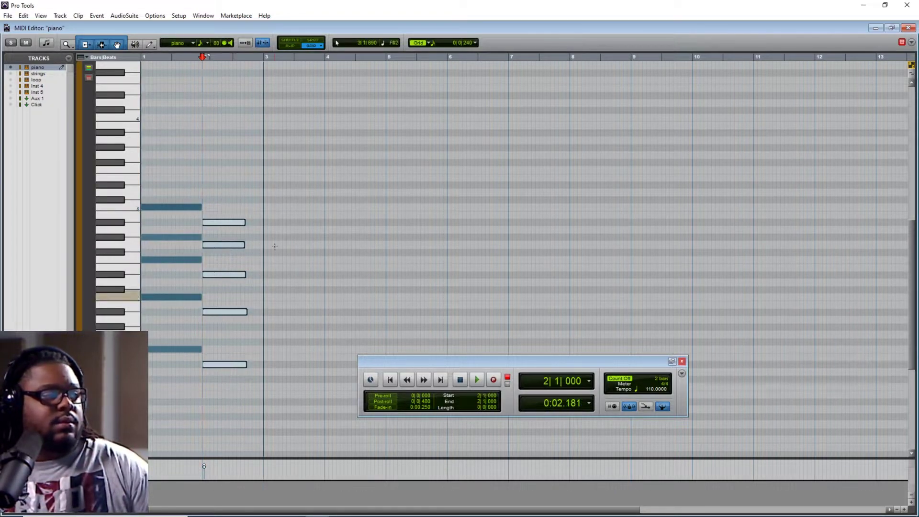
drag(245, 222, 263, 233)
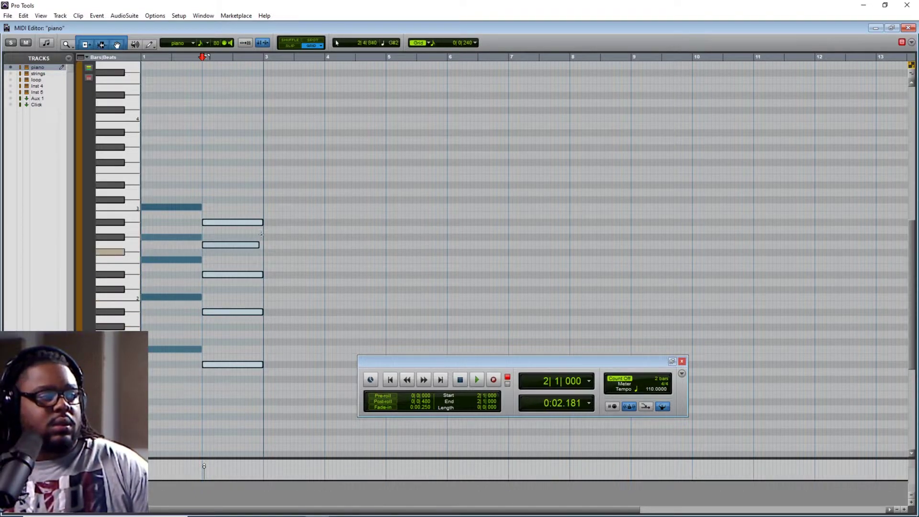
click(248, 234)
drag(257, 245, 263, 244)
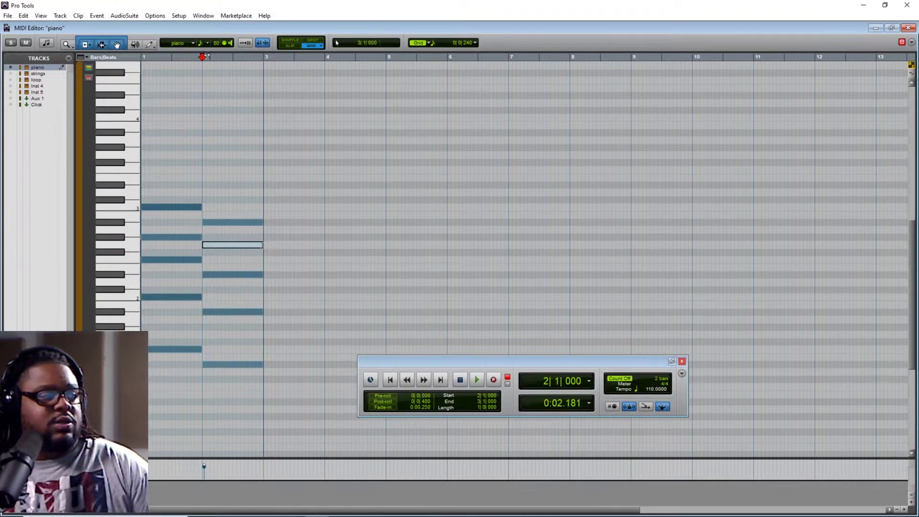
click(907, 28)
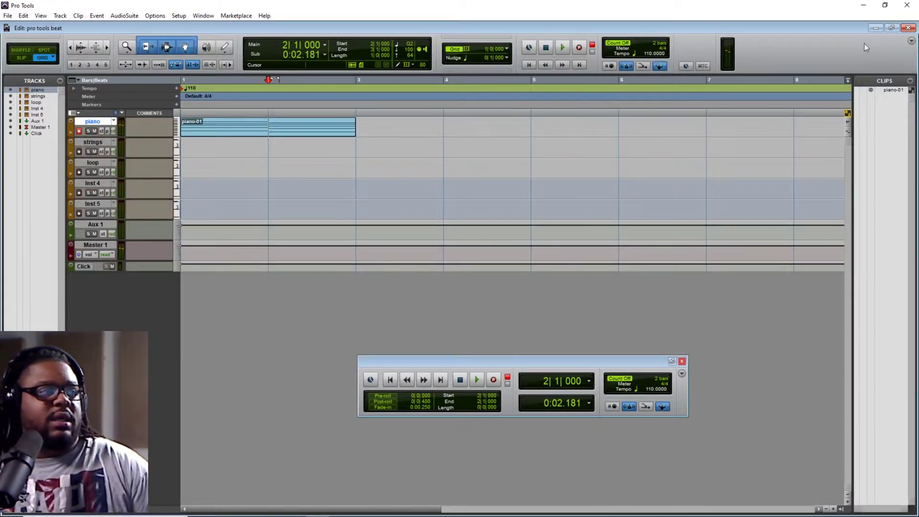
Repeat the two-bar piano clip so that copies fill the piano track from bar 1 to bar 9
click(287, 134)
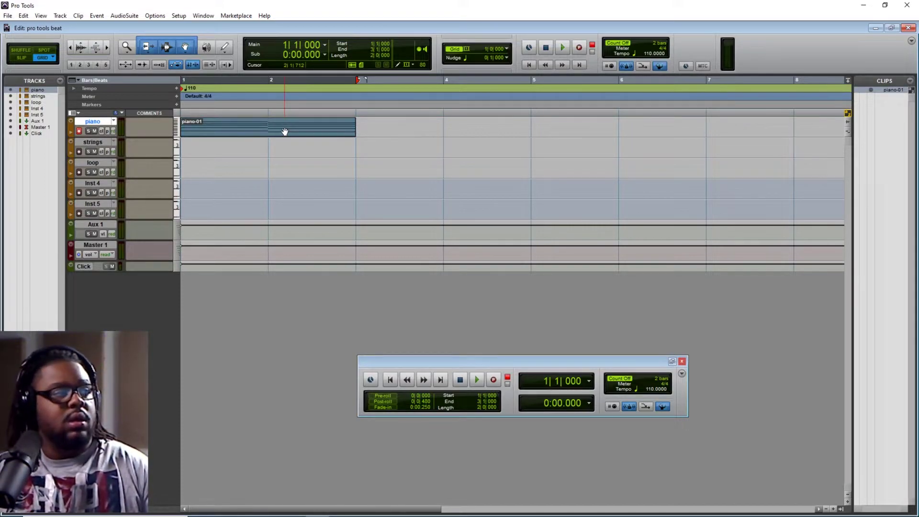
key(alt+r)
key(Return)
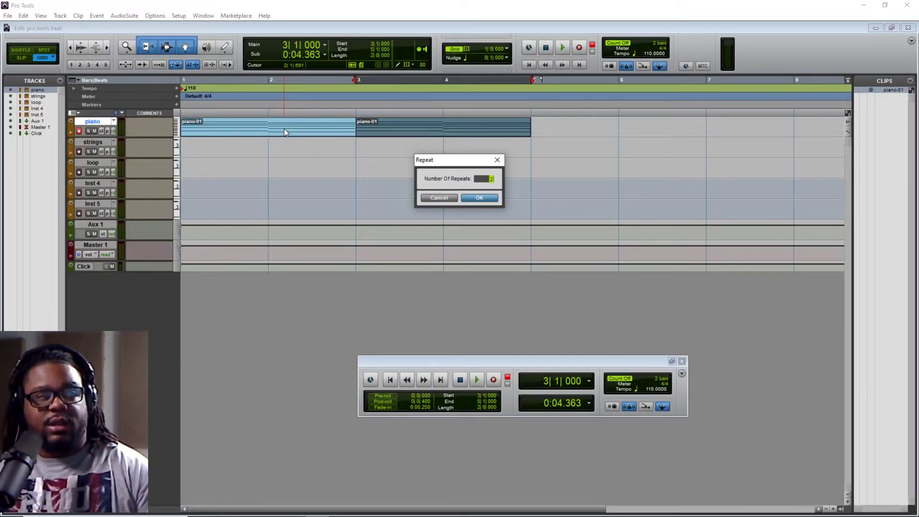
key(Return)
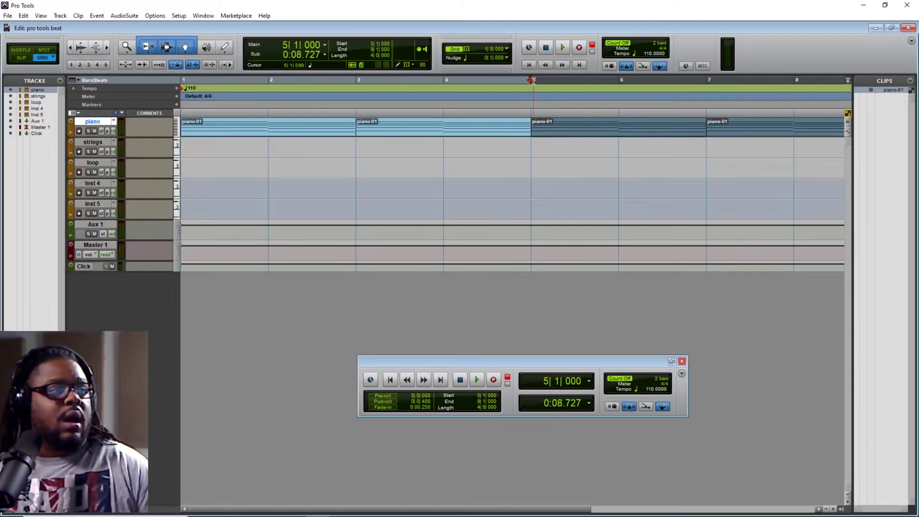
Set the timeline selection from bar 1 to bar 9 and play back the repeated piano clips
drag(531, 80, 182, 80)
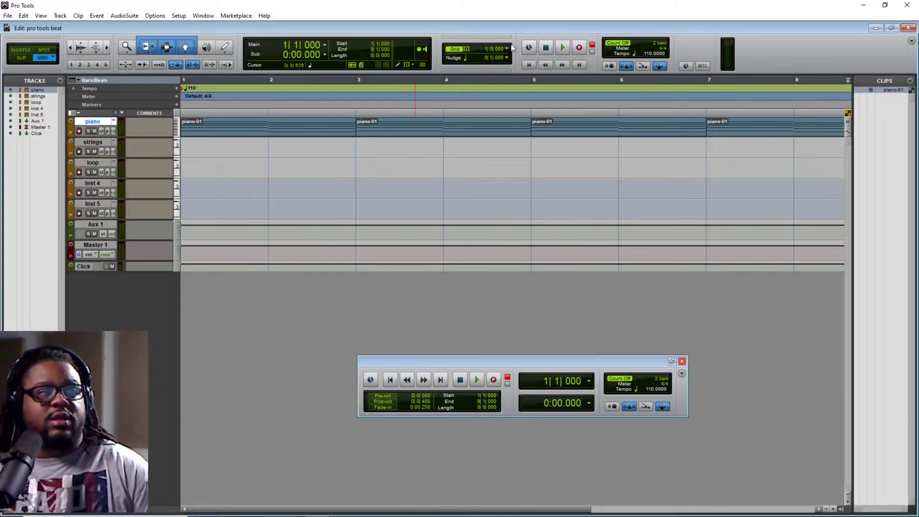
click(561, 48)
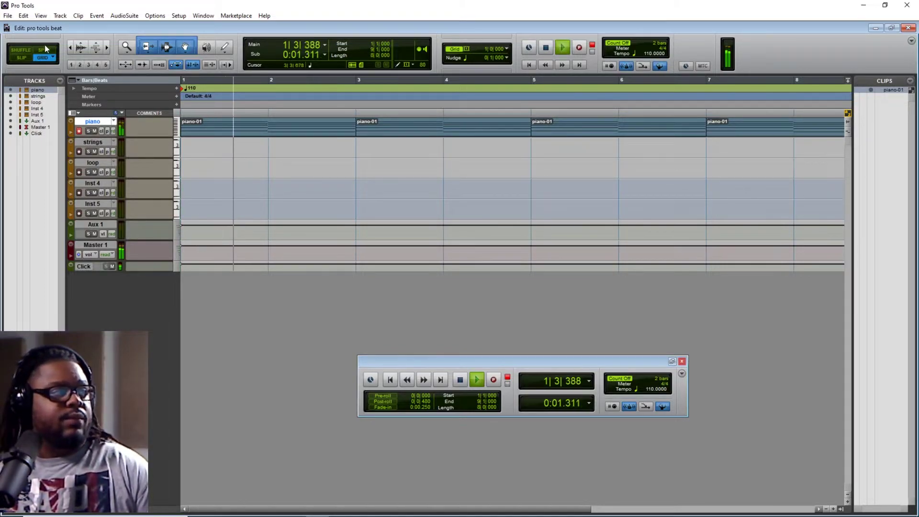
click(70, 47)
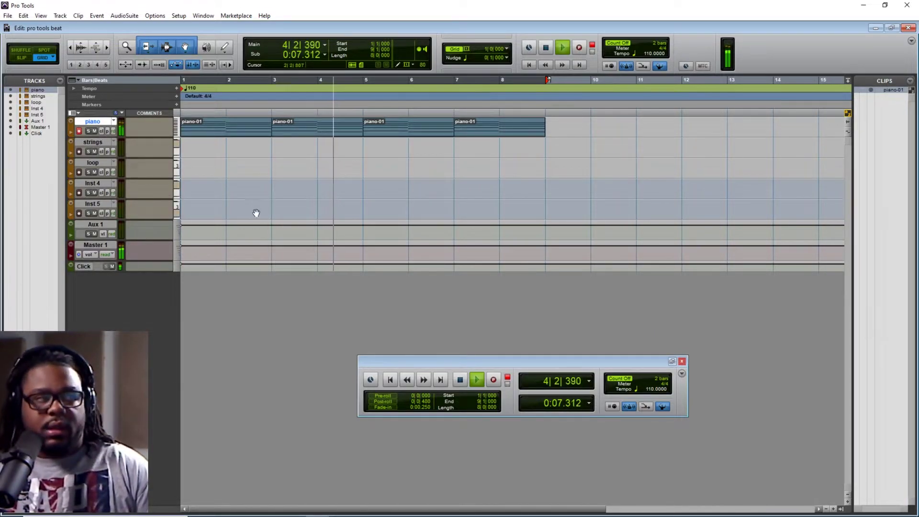
key(space)
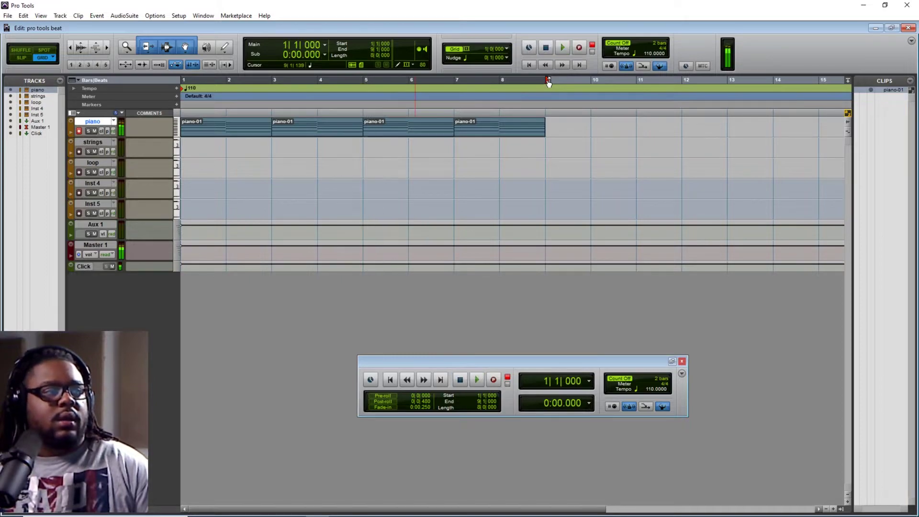
End the timeline selection at bar 5 and record a four-bar chord part on the strings track
drag(548, 81, 361, 80)
key(shift+r)
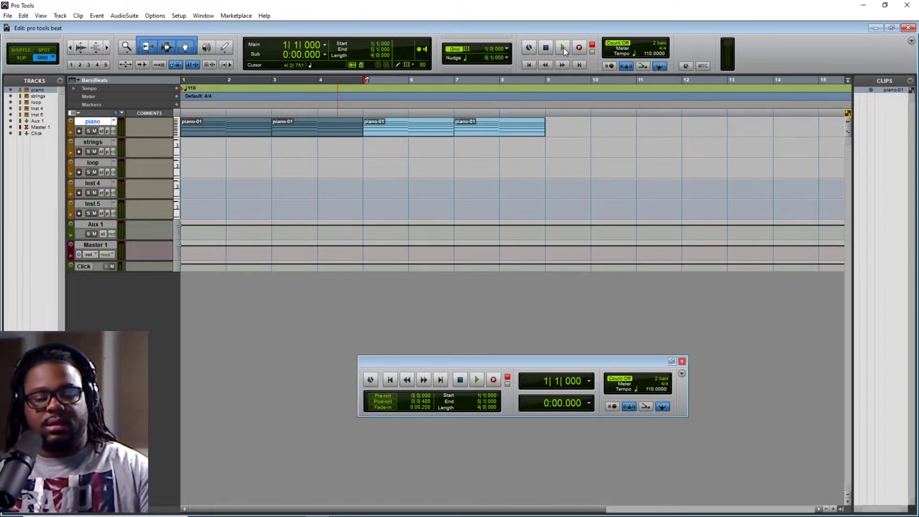
click(564, 51)
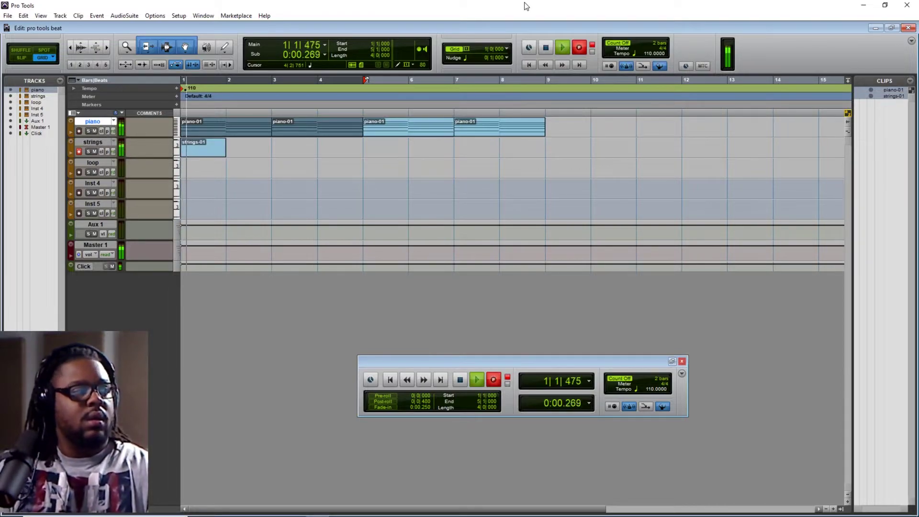
key(space)
key(ctrl+z)
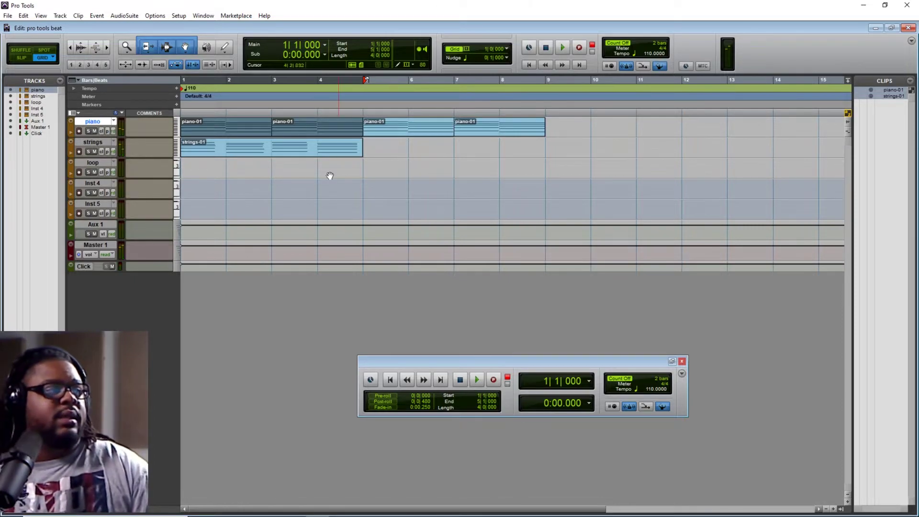
Quantize the recorded strings clip to a 1/8 note grid
click(269, 154)
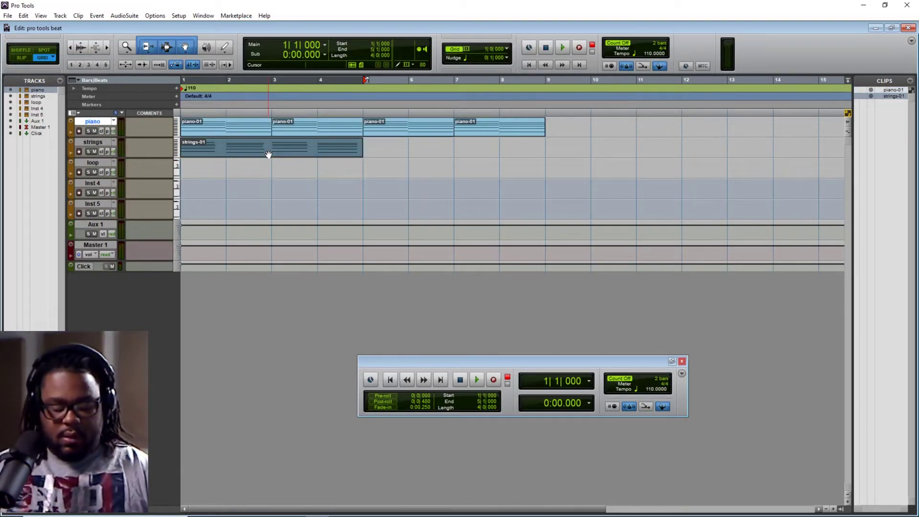
key(alt+0)
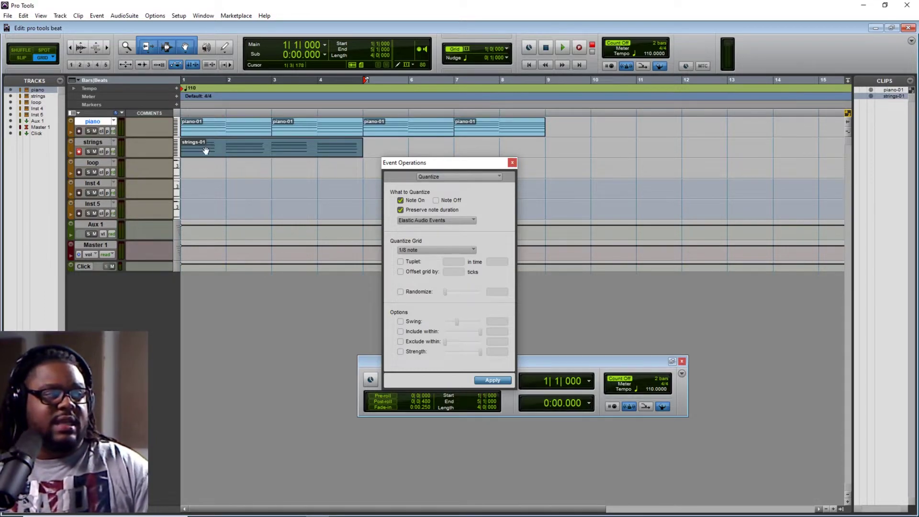
click(512, 163)
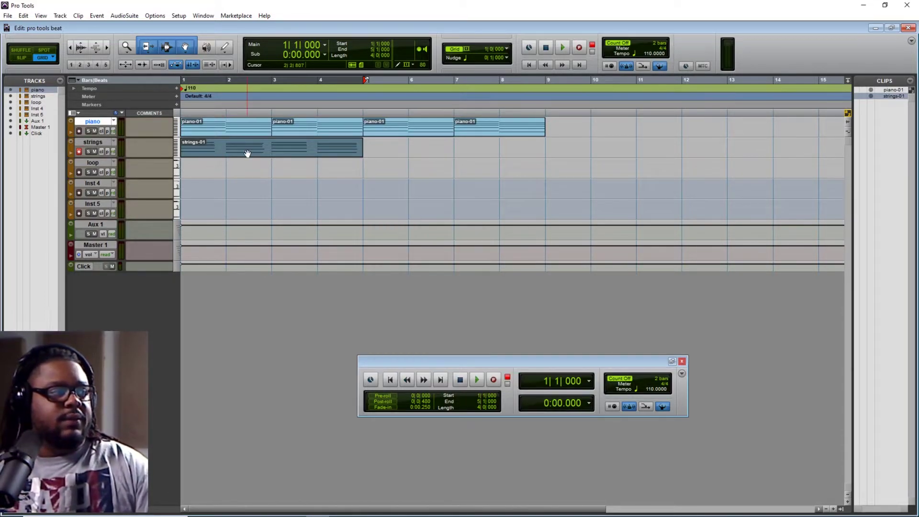
Lengthen the four strings chords in the MIDI Editor so each one fills its whole bar from bar 1 through bar 4
double_click(246, 151)
drag(167, 161, 168, 324)
drag(182, 181, 262, 340)
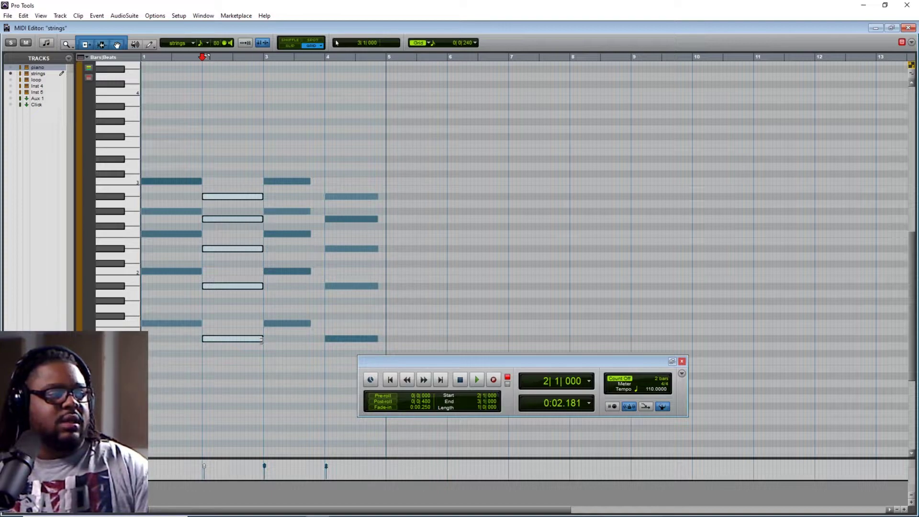
drag(297, 135, 269, 342)
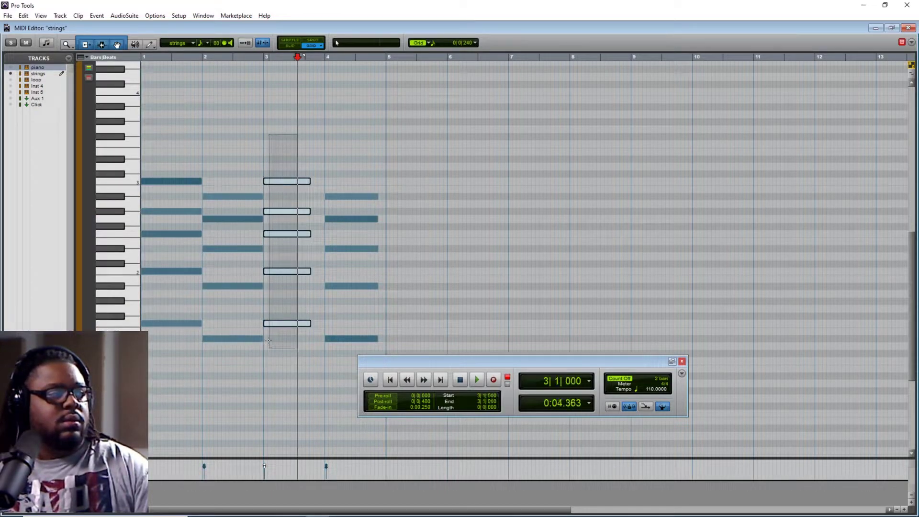
drag(309, 180, 332, 383)
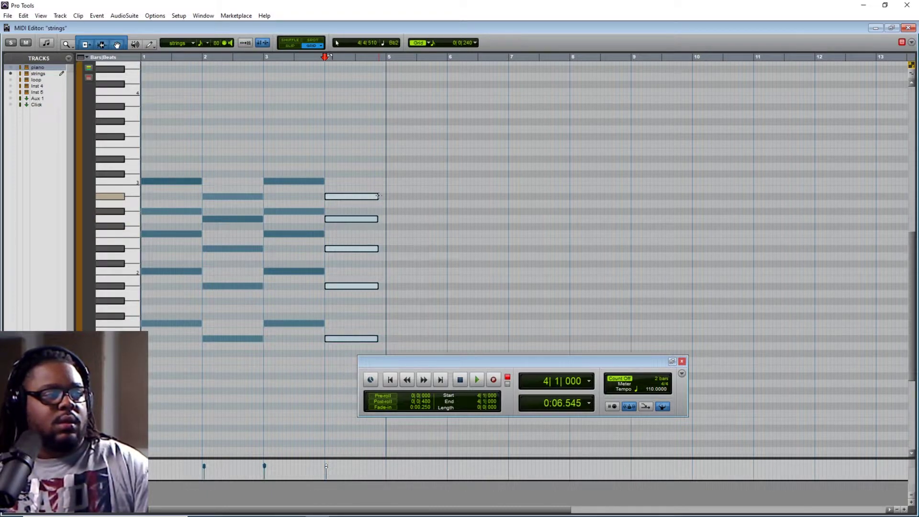
drag(375, 196, 382, 199)
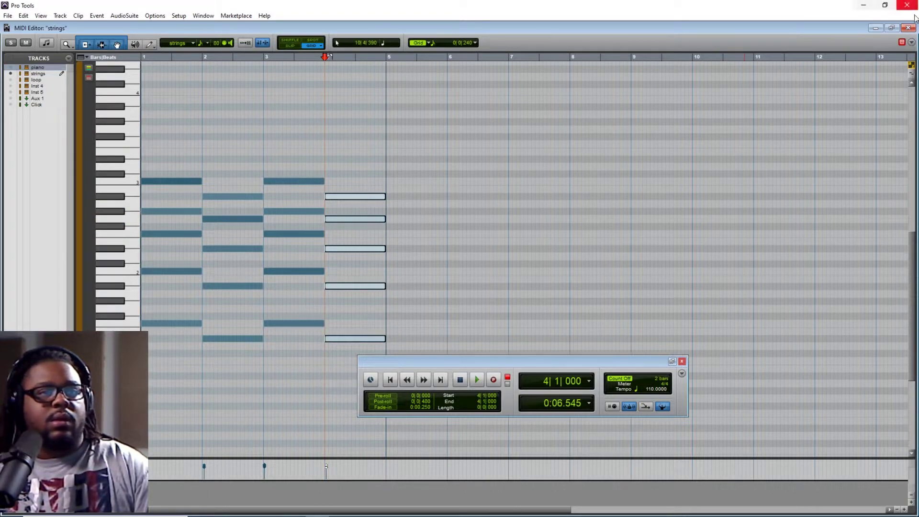
Close the MIDI Editor and repeat the four-bar strings clip once, directly after the original from bar 5
click(908, 28)
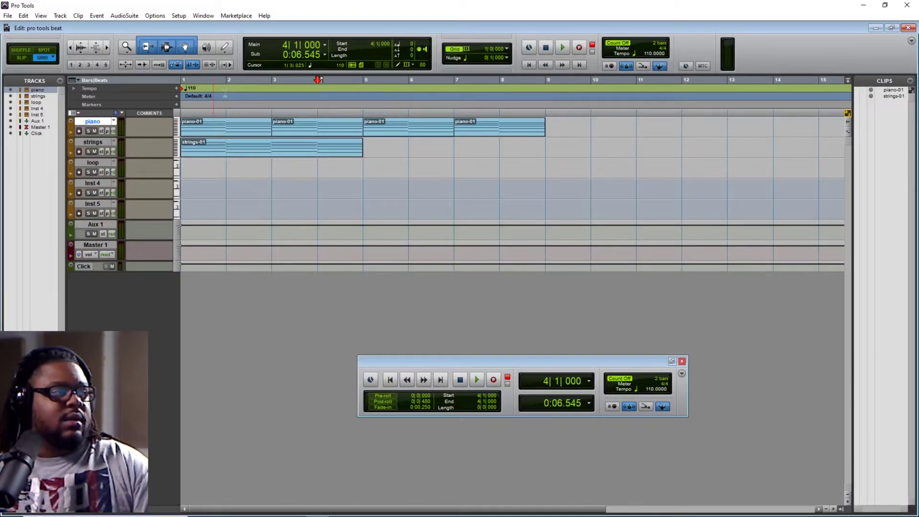
click(290, 155)
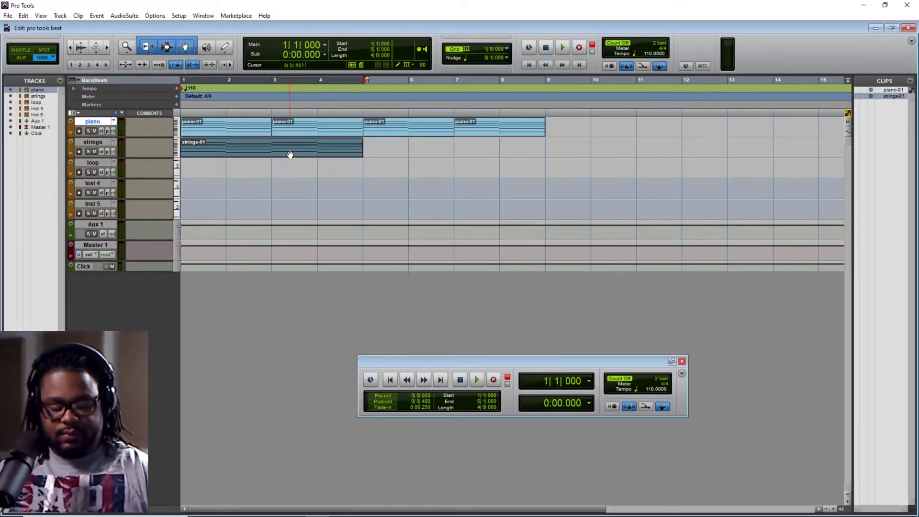
key(alt+r)
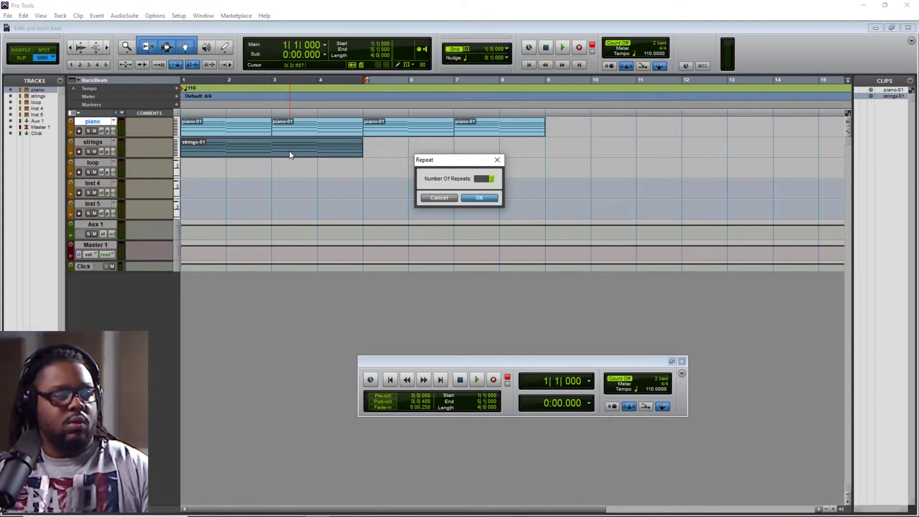
key(Return)
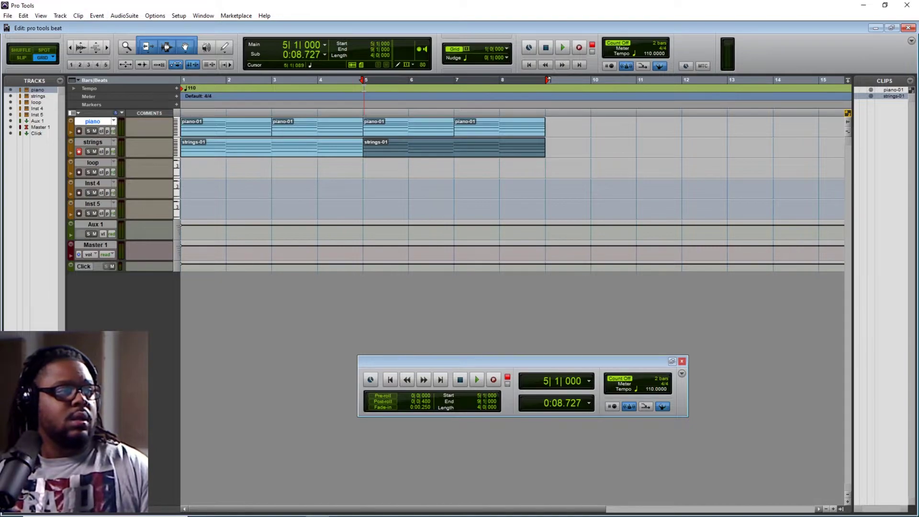
Extend the strings selection back to bar 1 and play back the piano and strings together from bar 1
key(shift+Return)
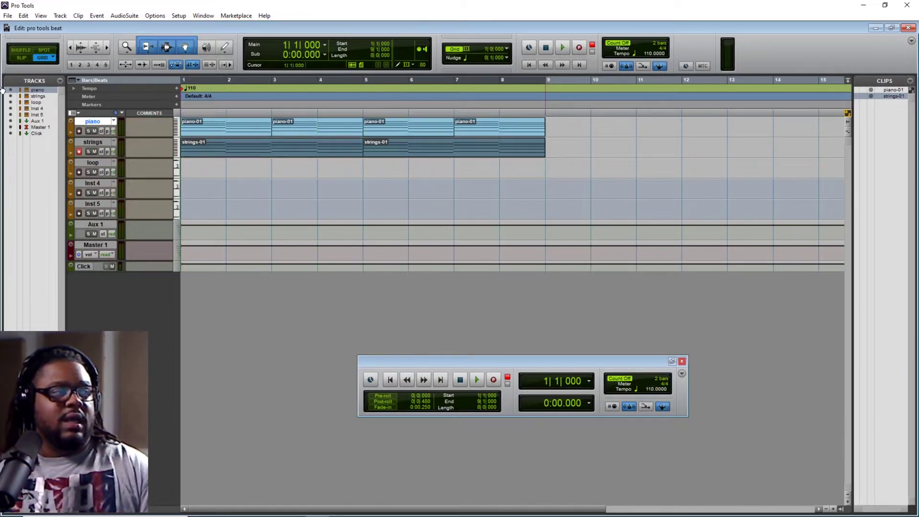
click(562, 47)
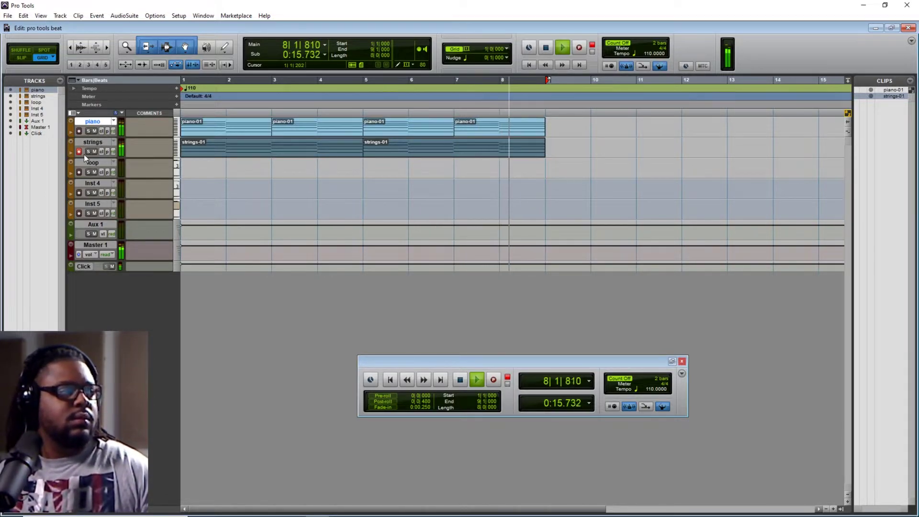
key(space)
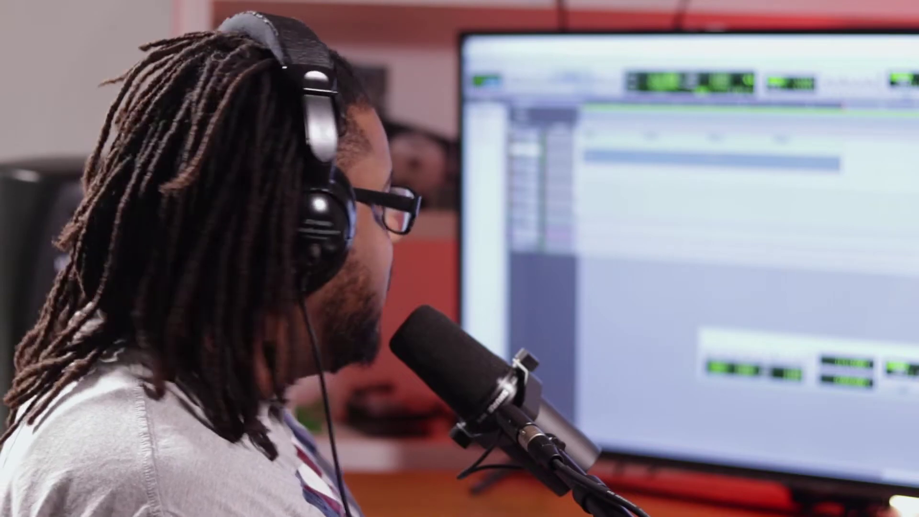
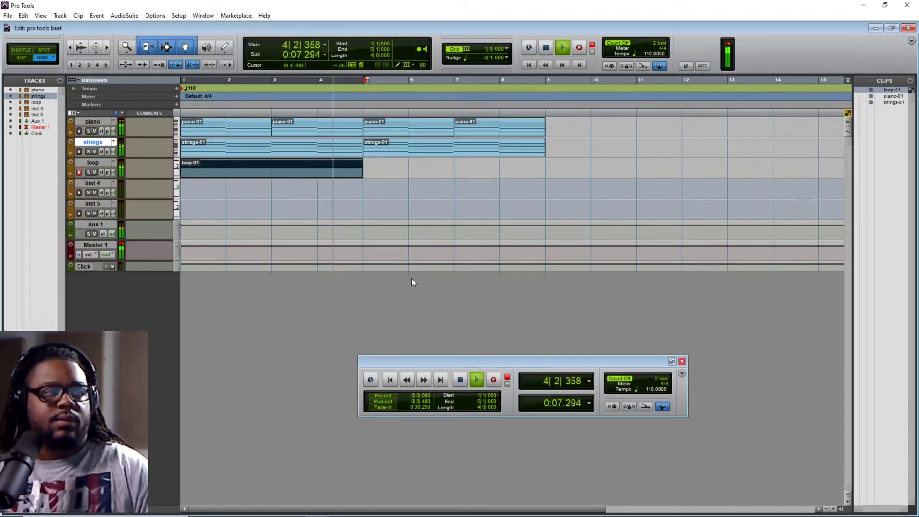
Stop playback, turn on Loop playback and choose the Normal record mode
key(space)
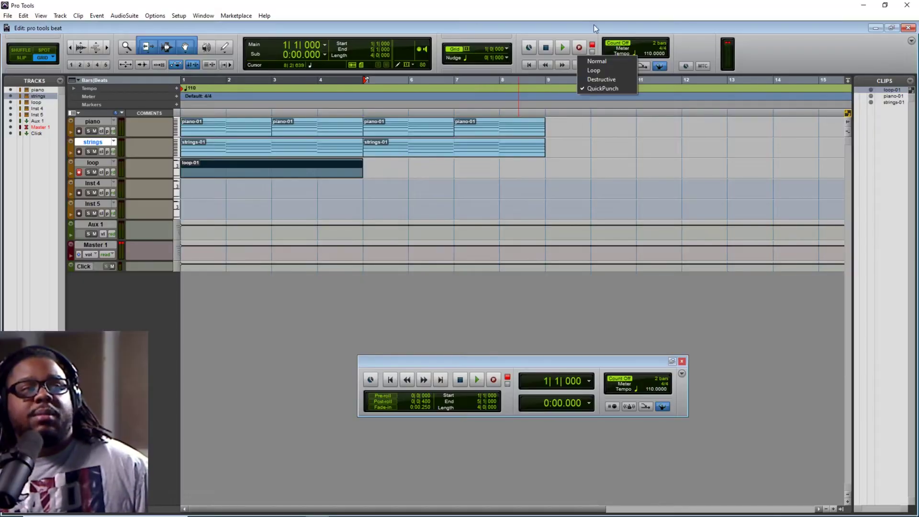
click(568, 39)
right_click(562, 47)
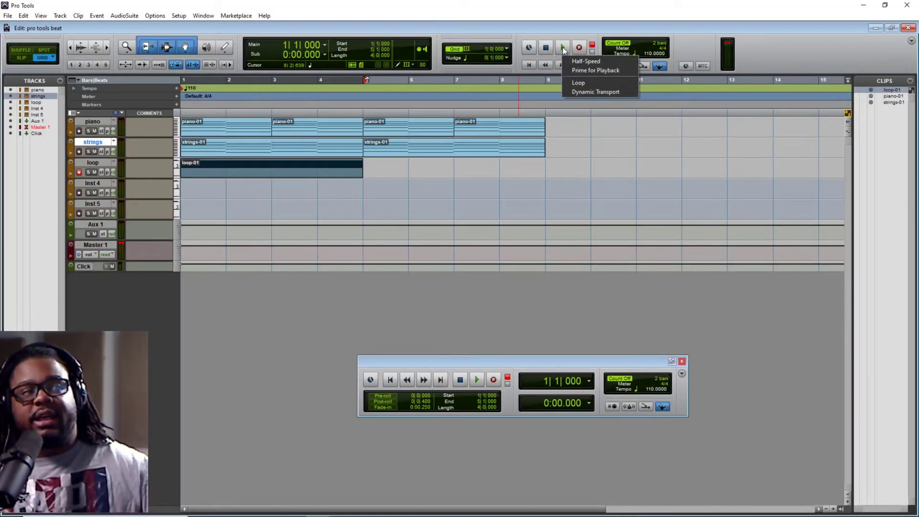
click(609, 82)
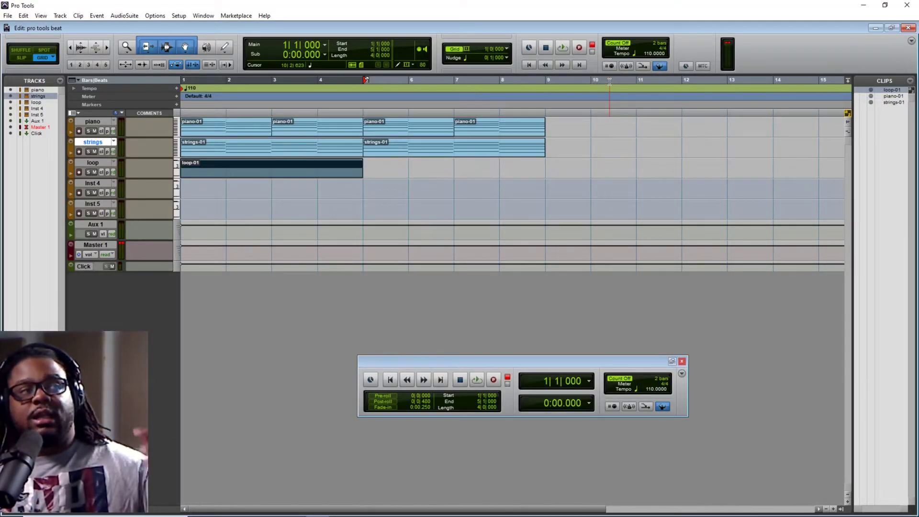
right_click(582, 50)
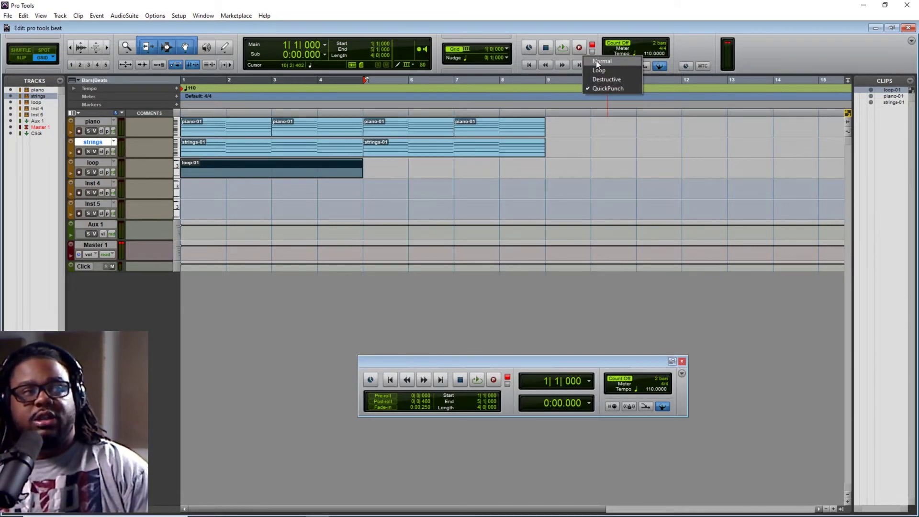
click(598, 62)
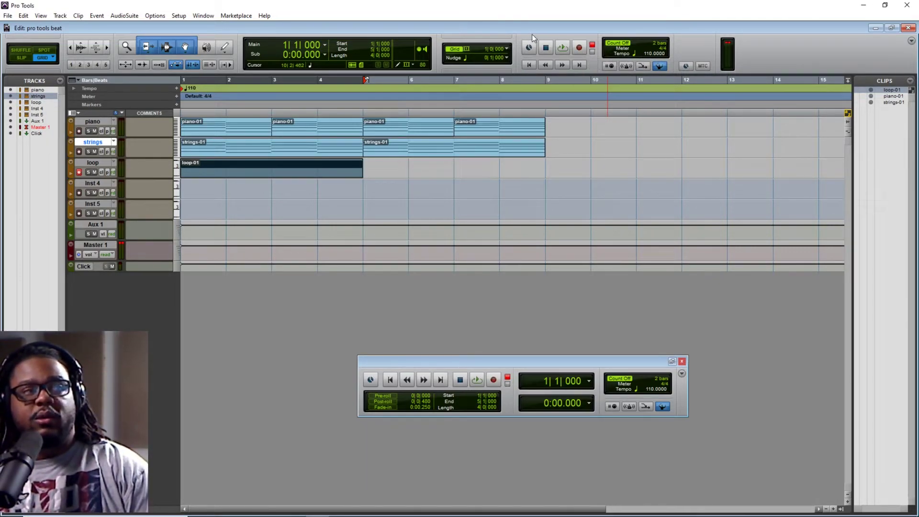
Play back the bar 1 to bar 5 selection with loop playback on
right_click(564, 50)
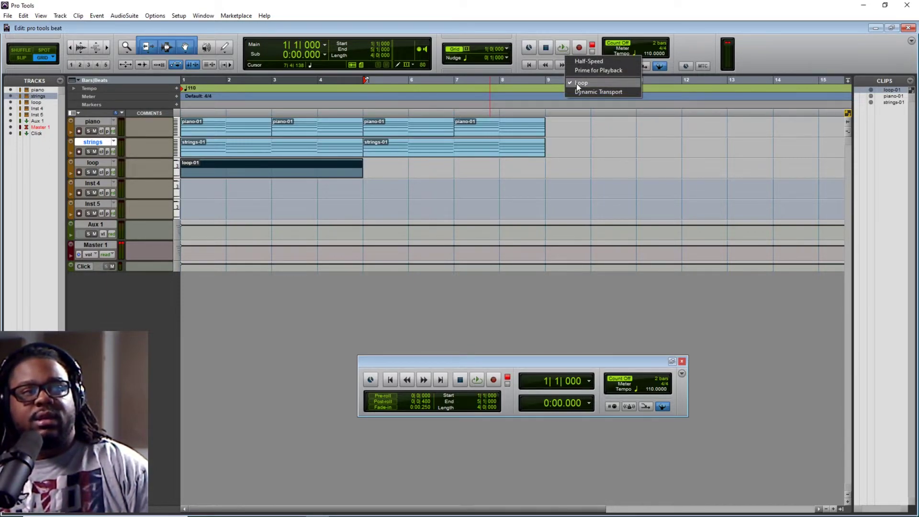
click(560, 47)
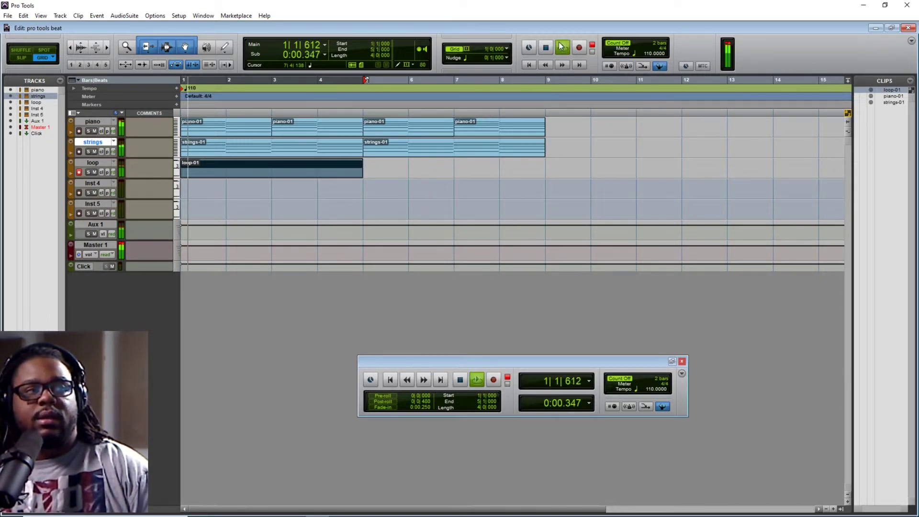
click(558, 49)
click(559, 49)
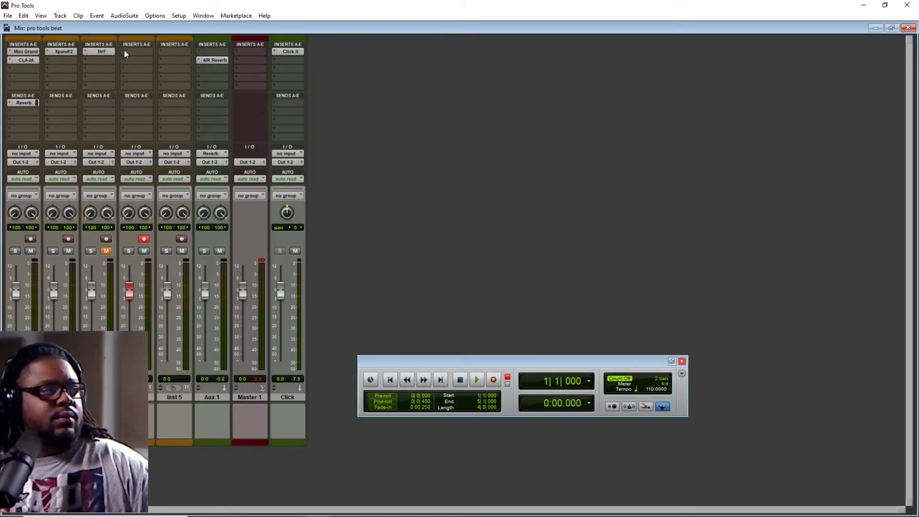
Insert the Boom (stereo) instrument in the first insert slot of the Inst 4 track
click(124, 52)
mouse_move(173, 67)
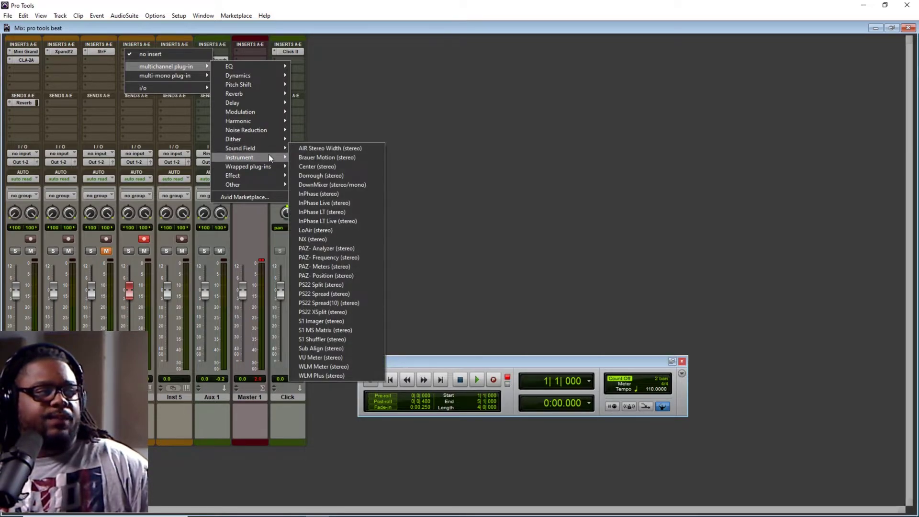
mouse_move(270, 158)
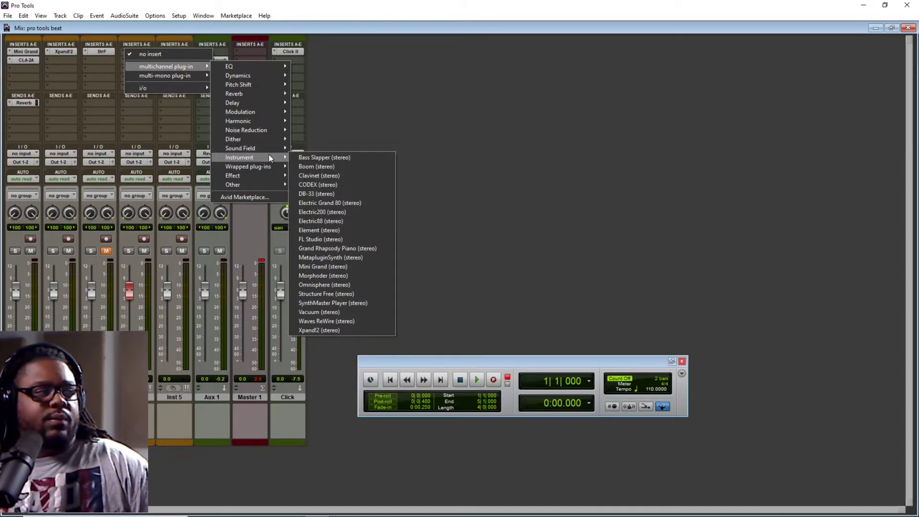
click(328, 165)
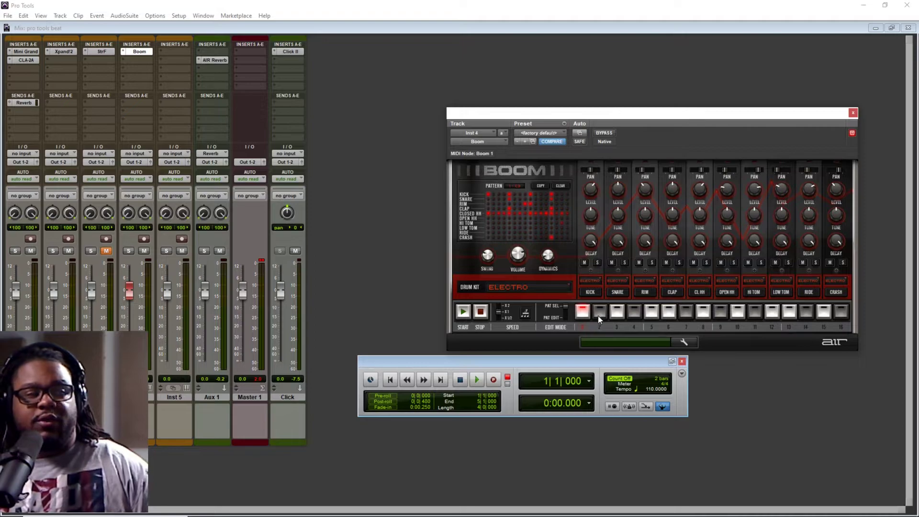
Try out Boom's patterns 3 and 4 and switch back to pattern 1
click(616, 314)
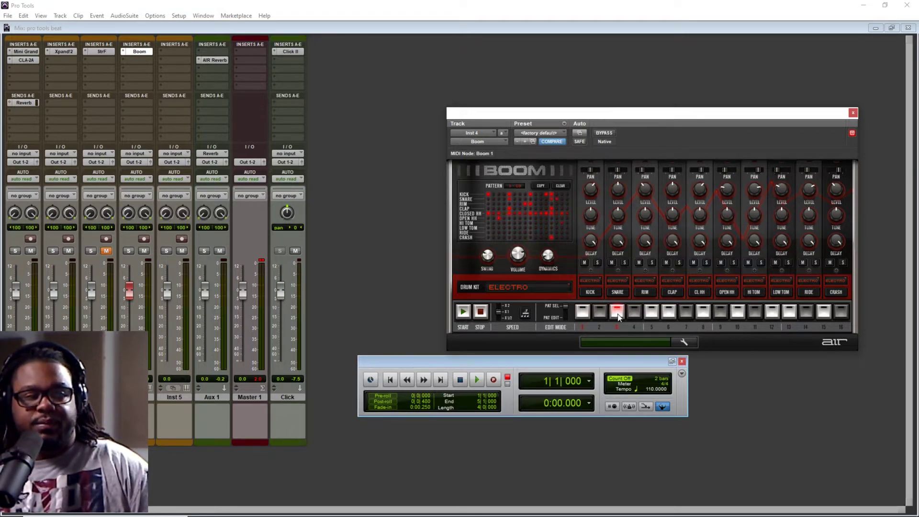
click(633, 312)
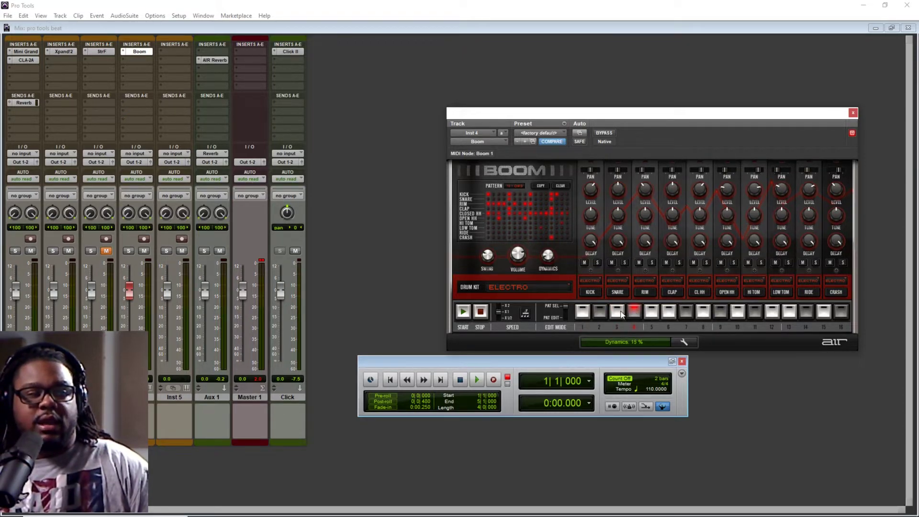
click(585, 313)
click(635, 312)
click(582, 313)
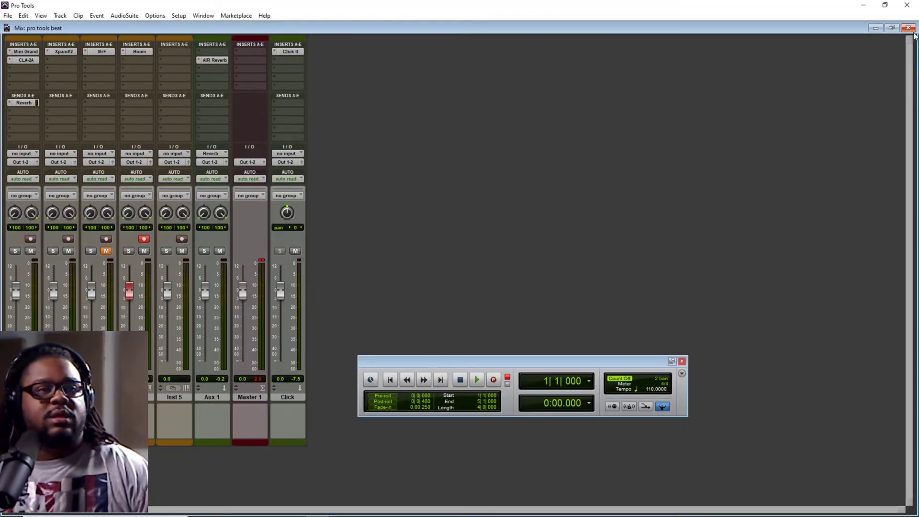
Return to the Edit window, record a Boom part on the Inst 4 track from bar 1 to bar 5 and play it back
key(ctrl+=)
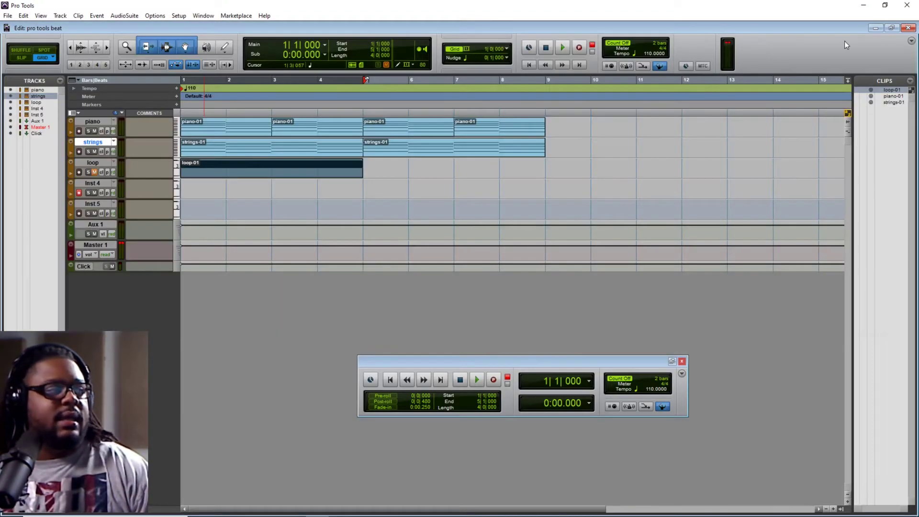
click(578, 48)
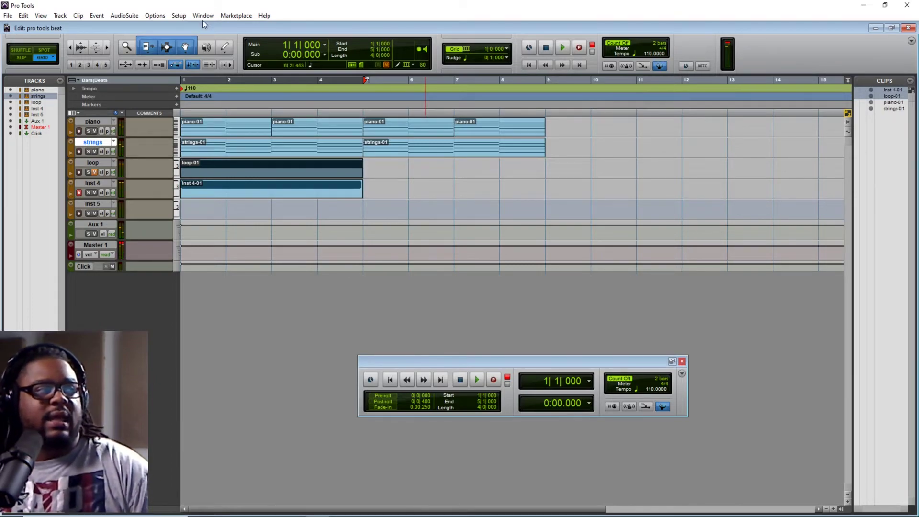
key(space)
Set the input of the Aux 1 track to the Reverb (Stereo) bus in the Mix window
click(185, 17)
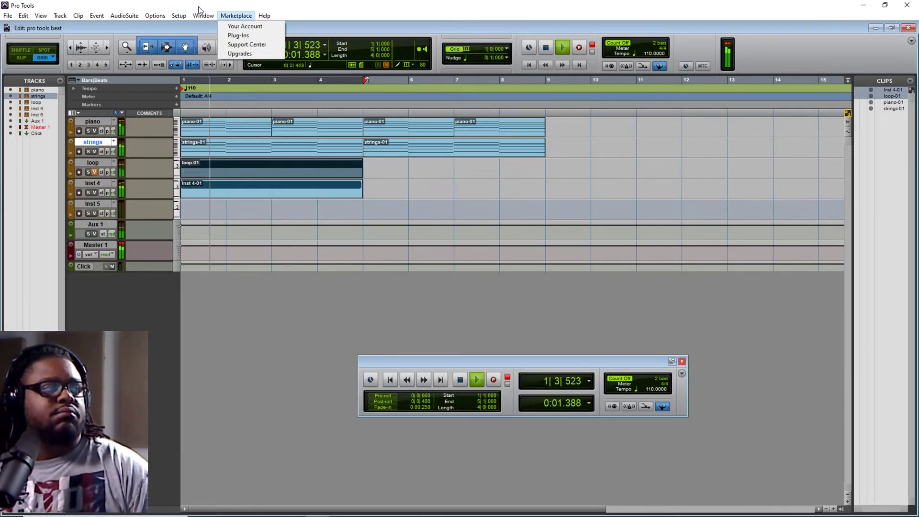
click(220, 63)
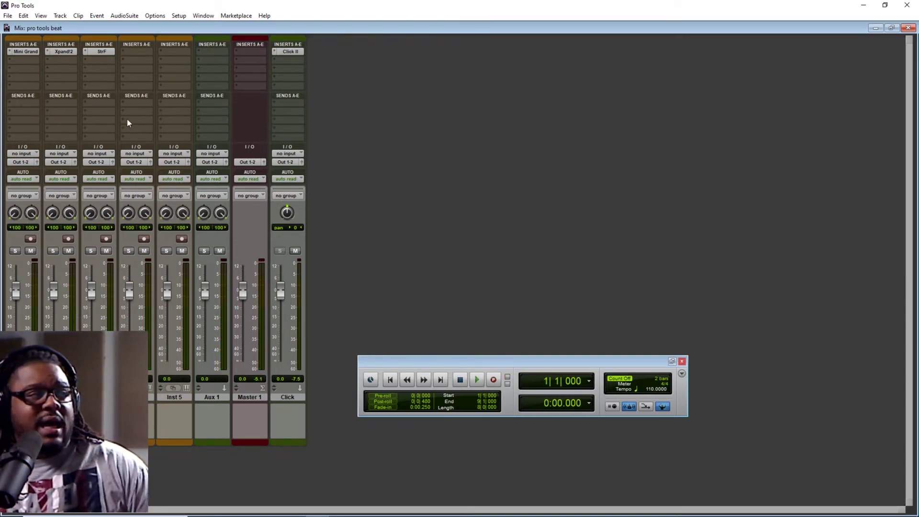
click(200, 64)
mouse_move(237, 75)
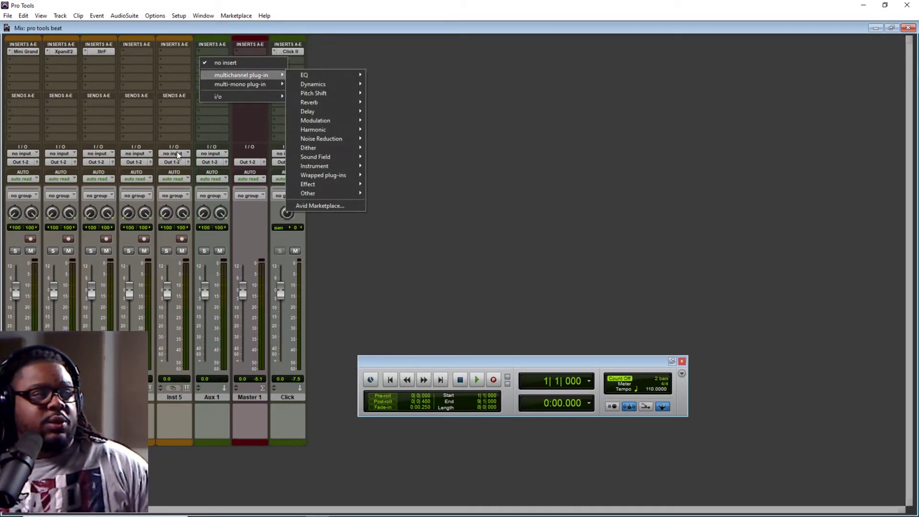
click(206, 154)
mouse_move(234, 176)
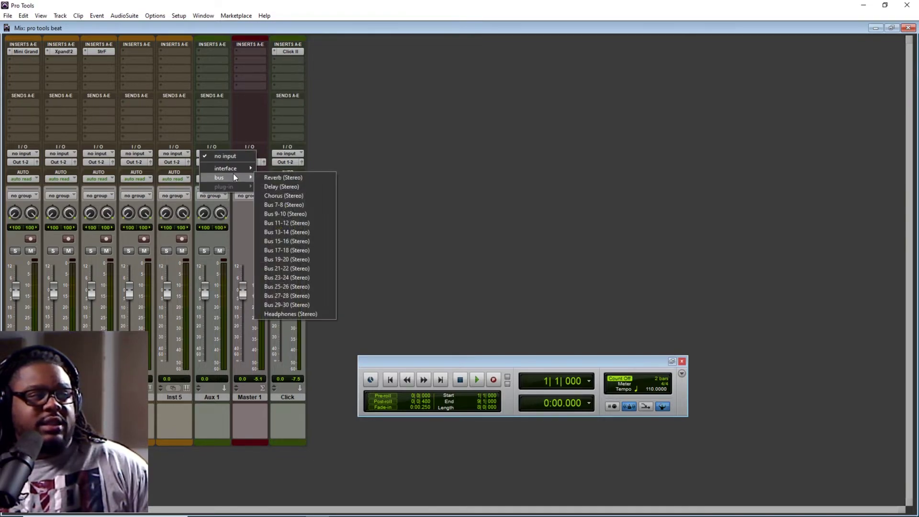
click(272, 178)
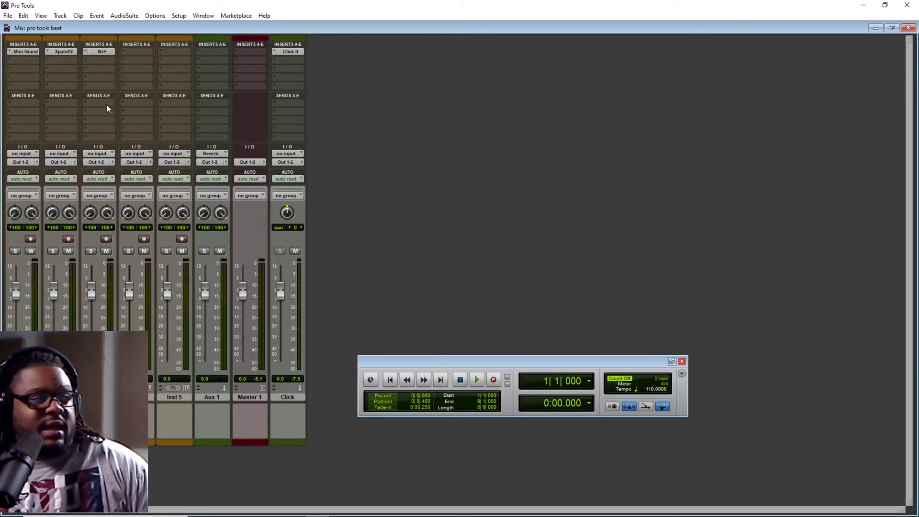
Insert the AIR Reverb (stereo) plug-in in the second insert slot of the Aux 1 track
click(199, 59)
mouse_move(245, 77)
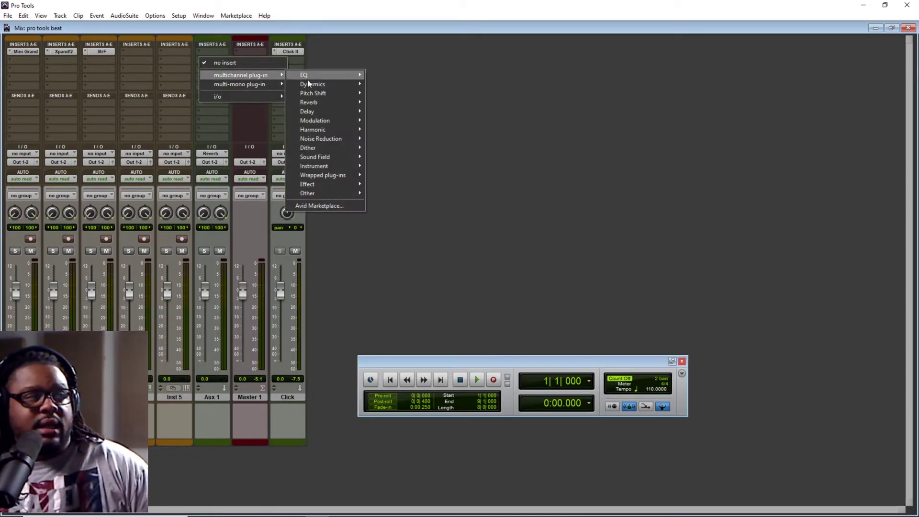
mouse_move(334, 102)
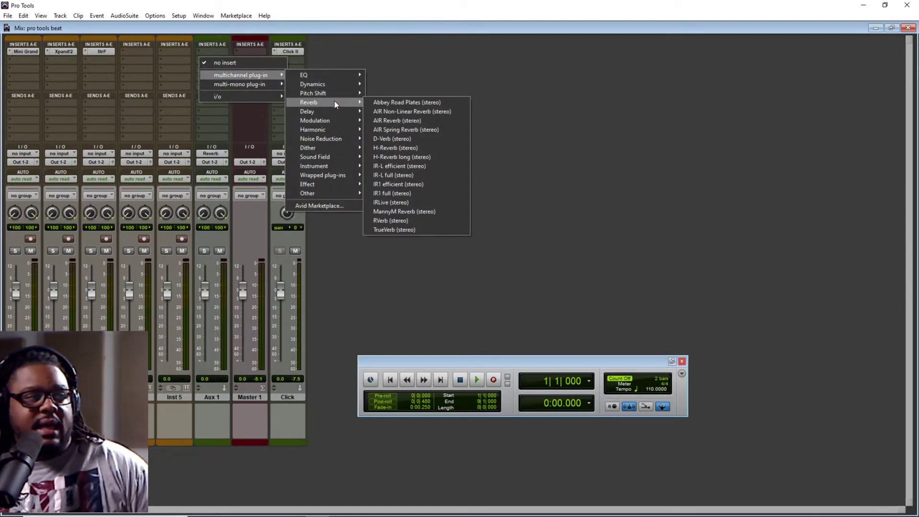
click(395, 124)
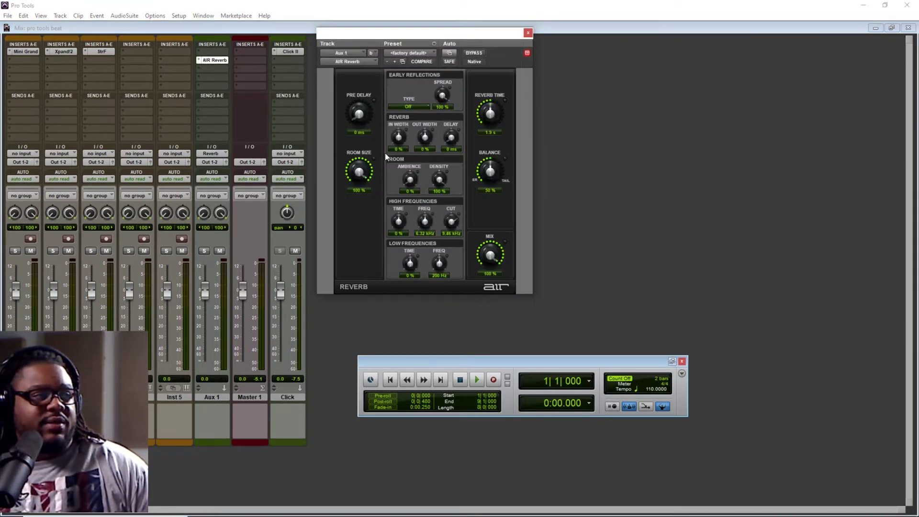
Add a send from the piano track to the Reverb (Stereo) bus and make it follow the main pan
click(8, 102)
mouse_move(22, 125)
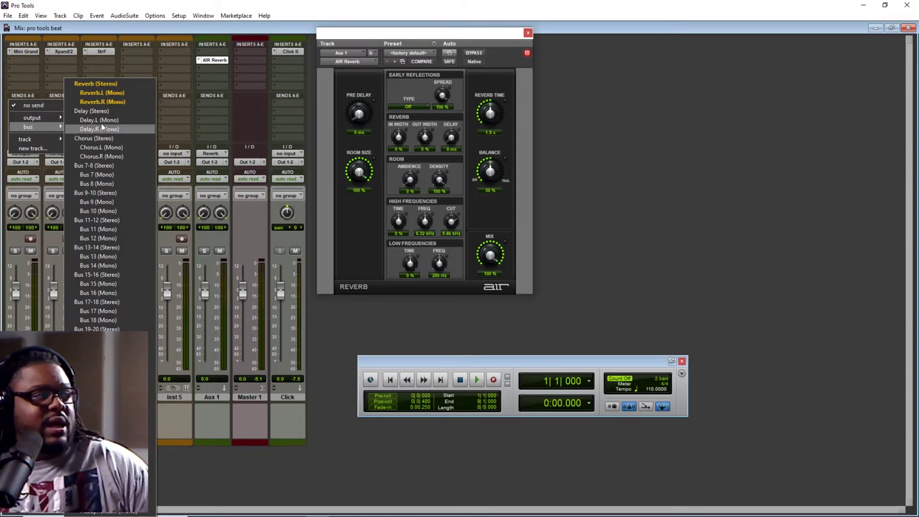
click(114, 85)
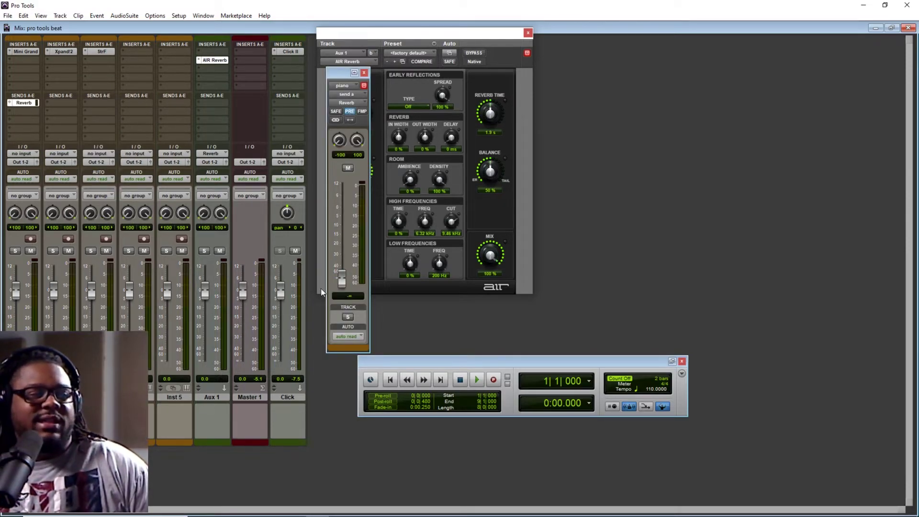
click(362, 111)
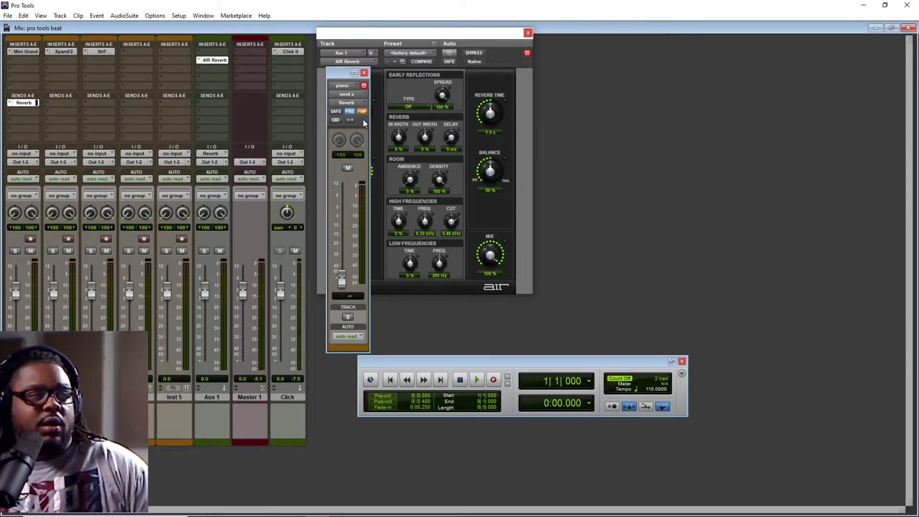
Raise the piano track's Reverb send level to about +2.1 dB and play back the beat to hear the effect
drag(341, 284, 347, 194)
key(space)
key(space)
key(space)
key(space)
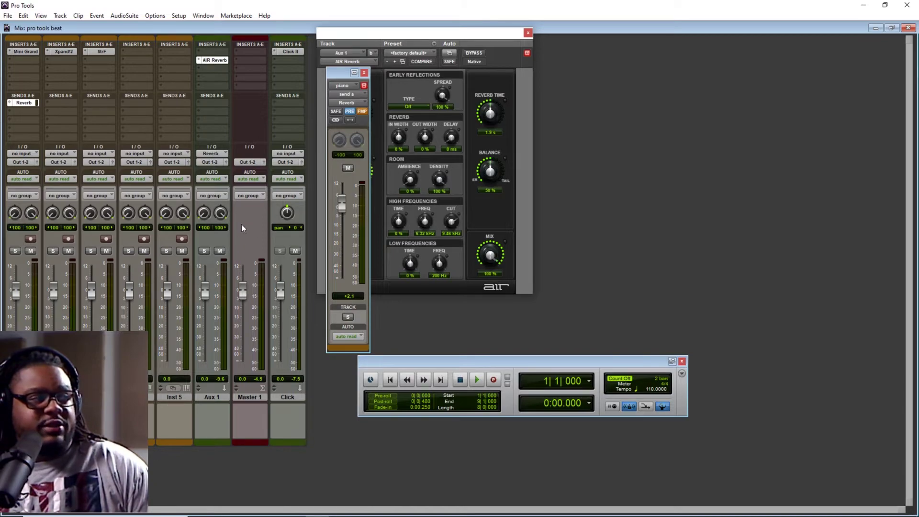
Play the beat while lowering the piano track's Reverb send level to about -10.2 dB, and stop playback
key(space)
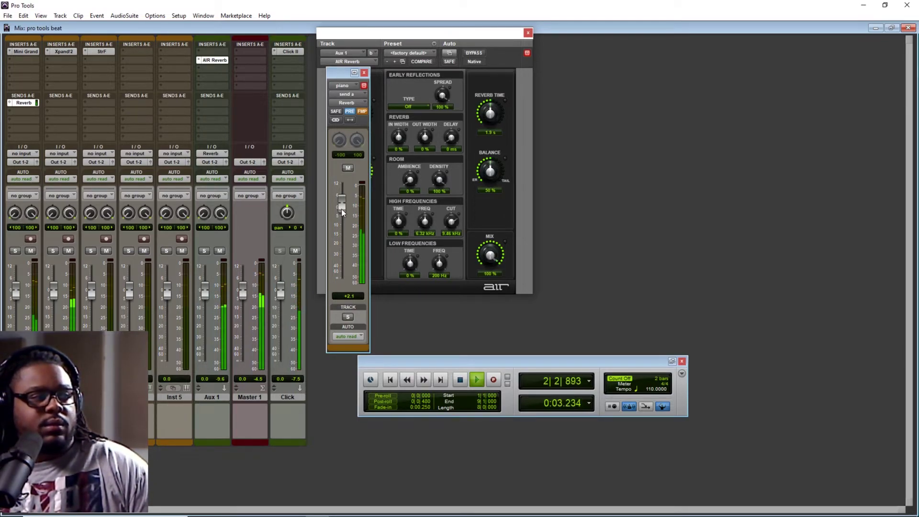
drag(341, 209, 349, 231)
key(space)
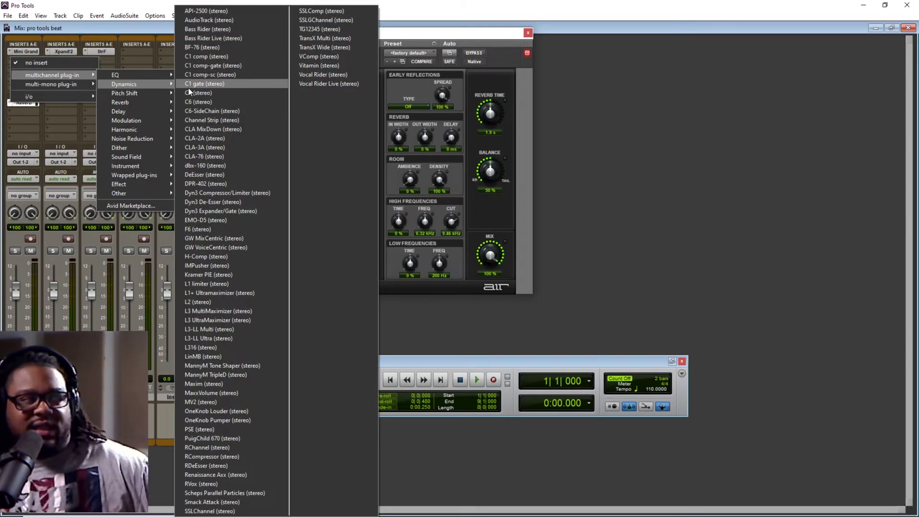
Insert the CLA-2A (stereo) compressor in the piano track's second insert slot and compare its bypassed and active sound during playback
click(229, 138)
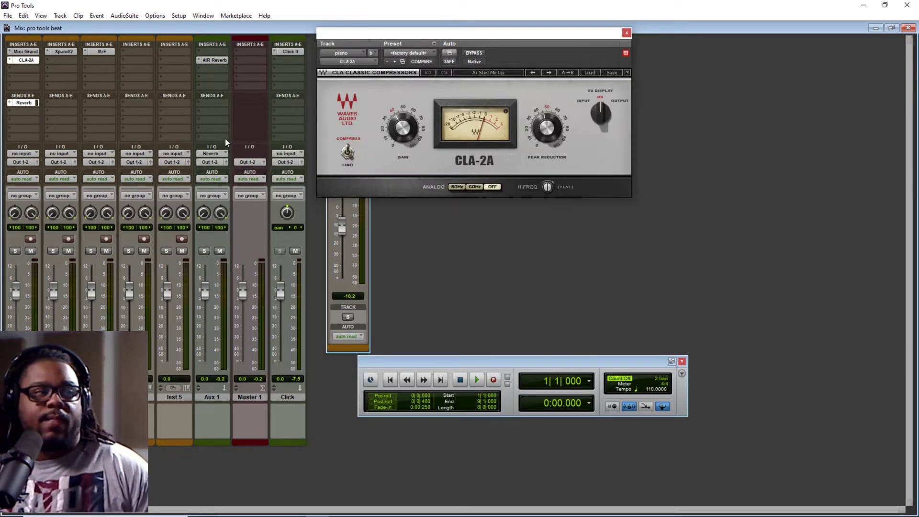
key(space)
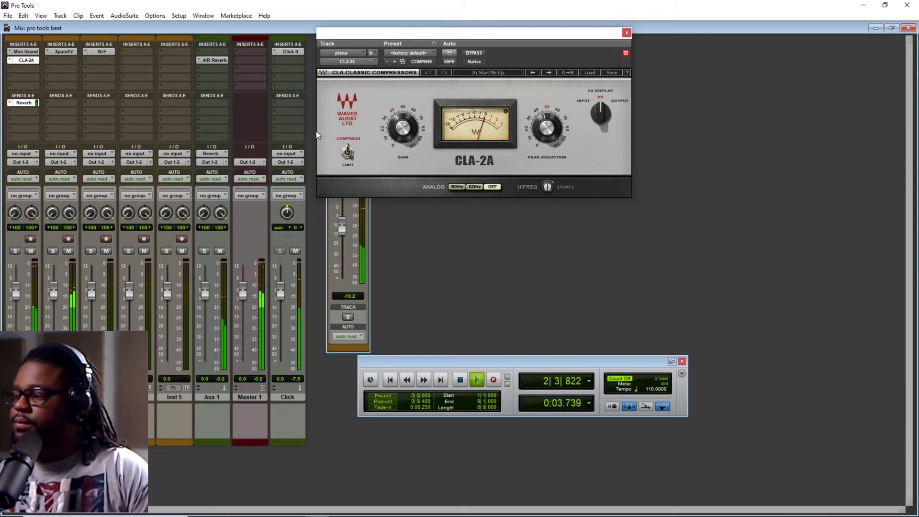
click(473, 52)
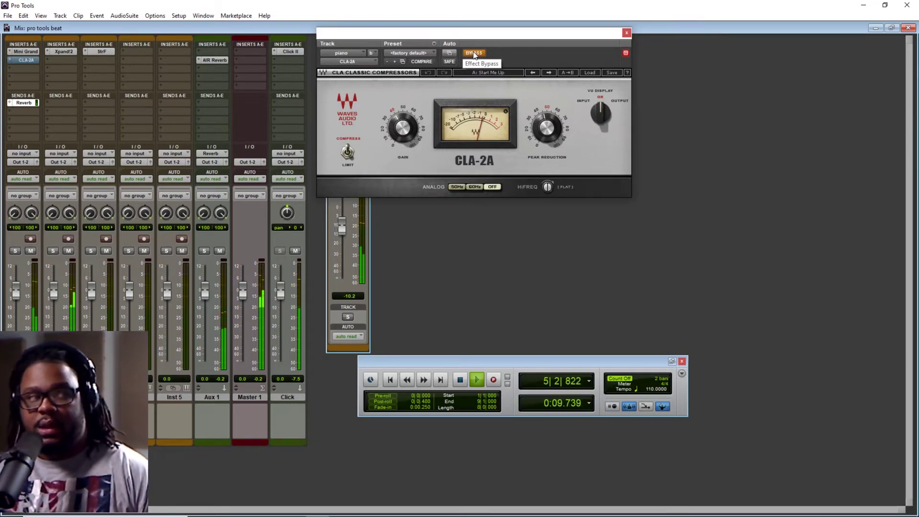
click(473, 53)
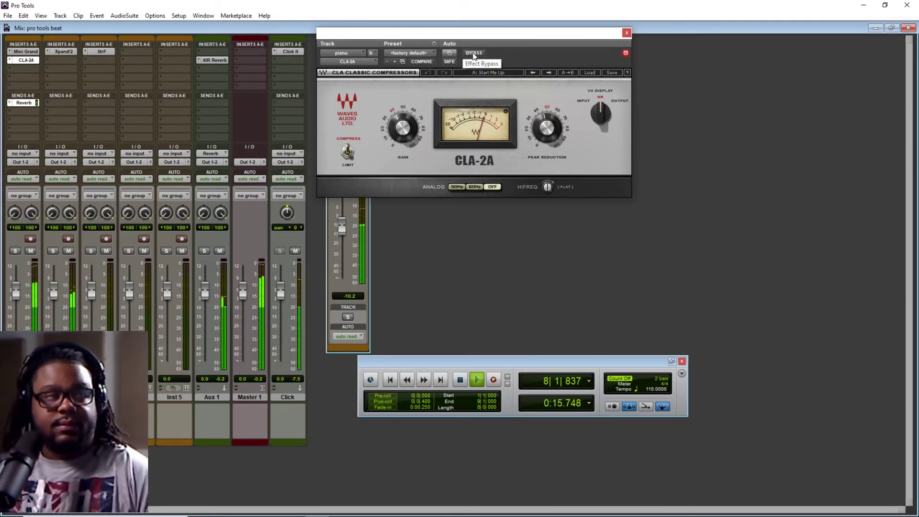
key(space)
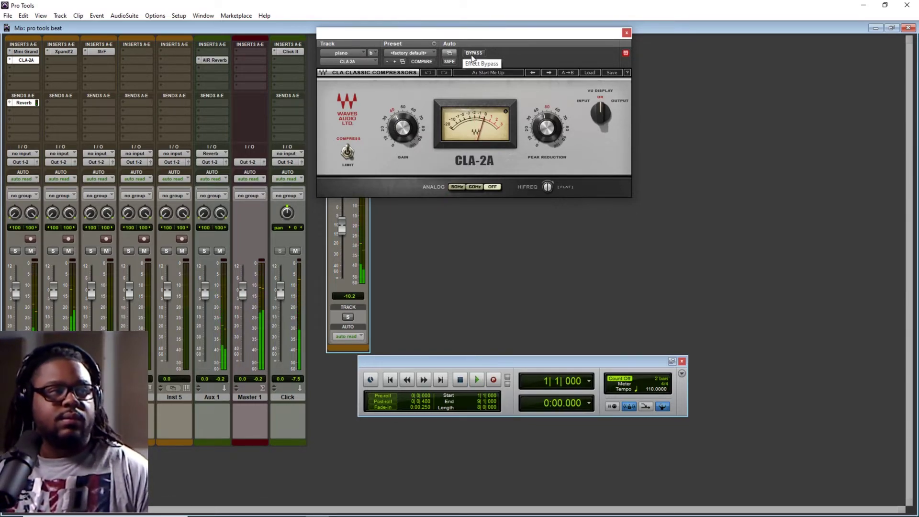
Close the CLA-2A and piano send windows, and close the Mix window
click(627, 33)
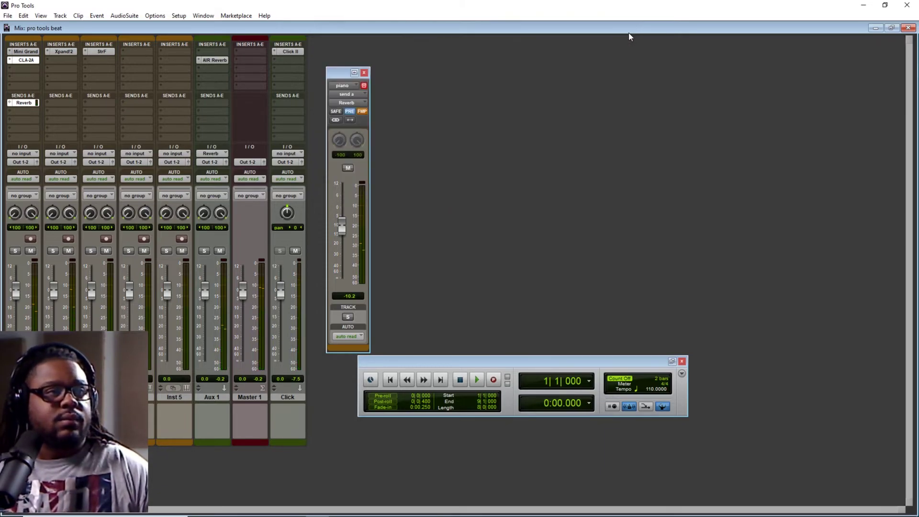
click(363, 72)
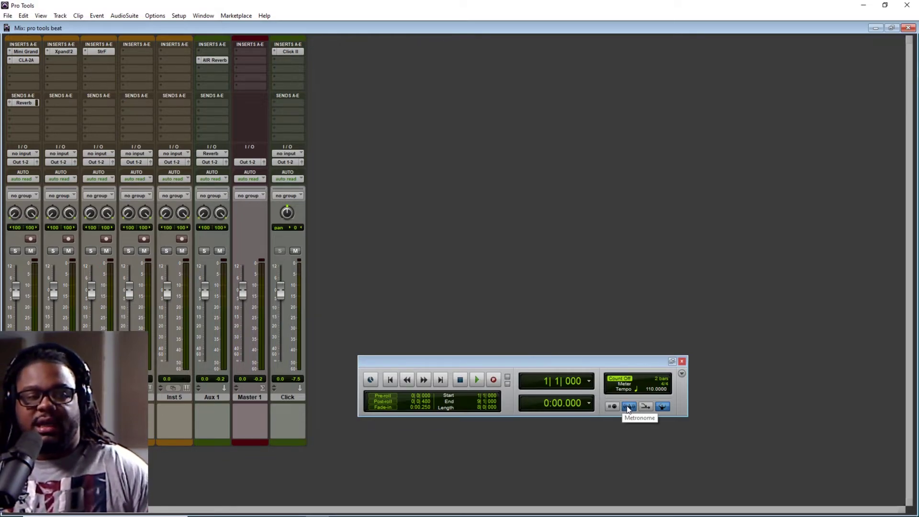
click(908, 28)
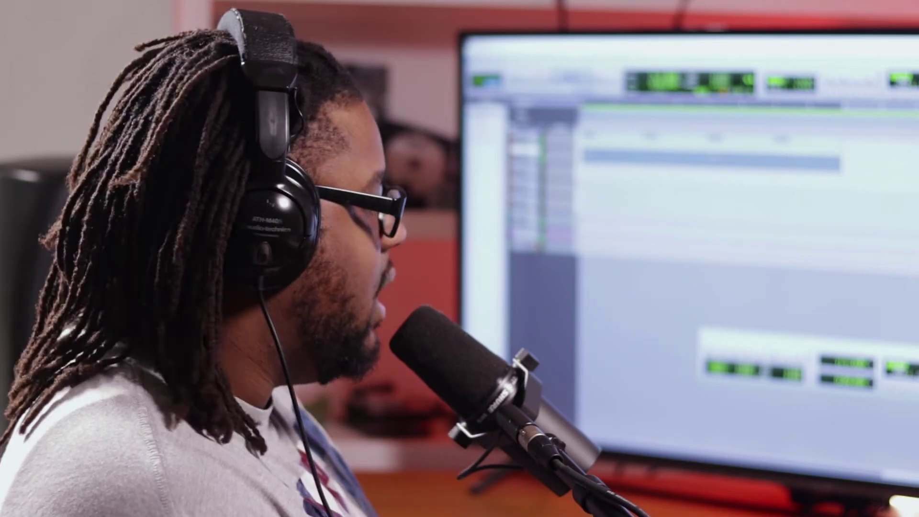
click(594, 58)
click(609, 91)
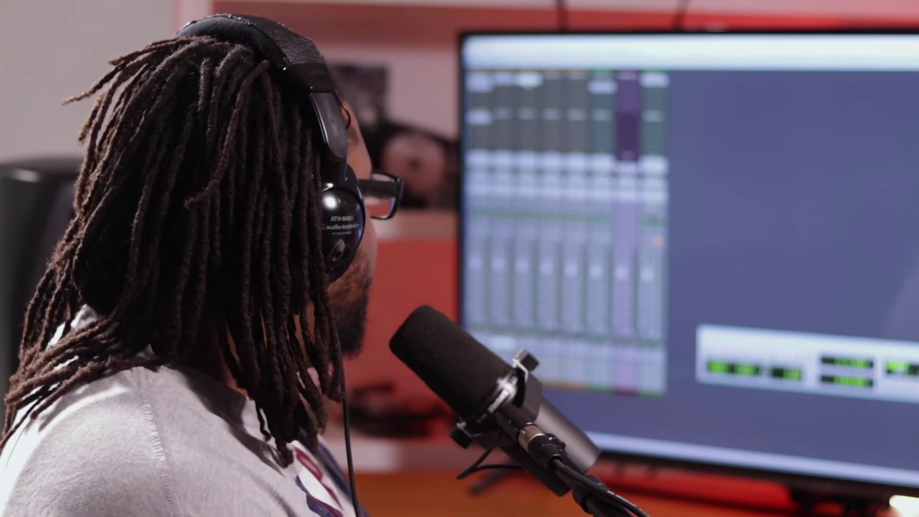
click(529, 80)
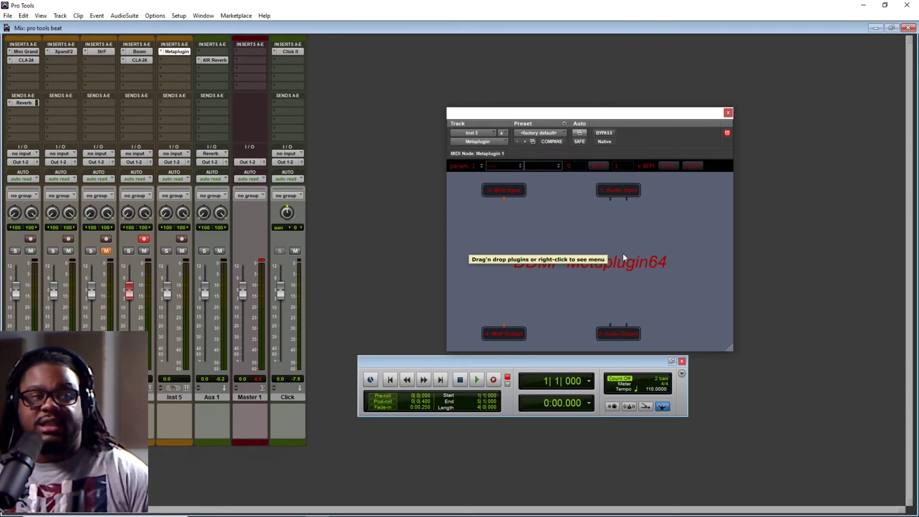
Examine the Antares plug-ins that Metaplugin on the Inst 5 track can load, and close the plug-in window
right_click(622, 254)
mouse_move(592, 334)
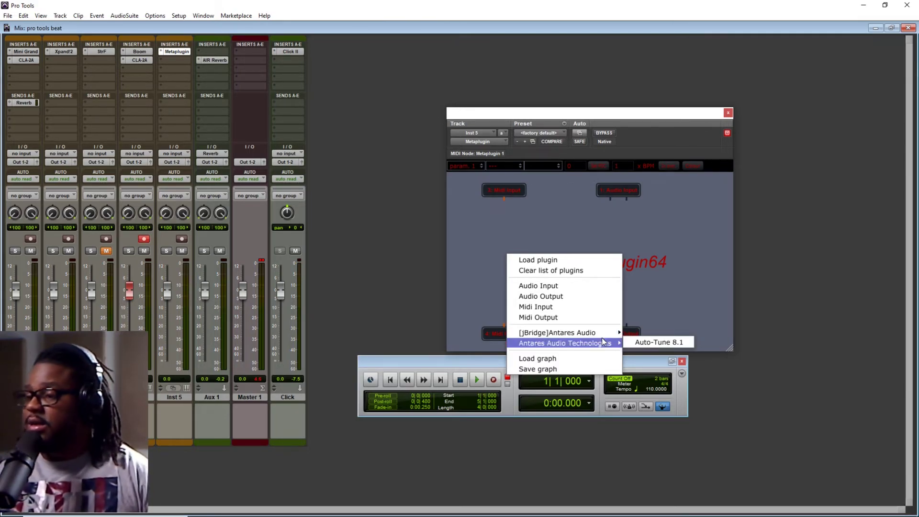
key(Up)
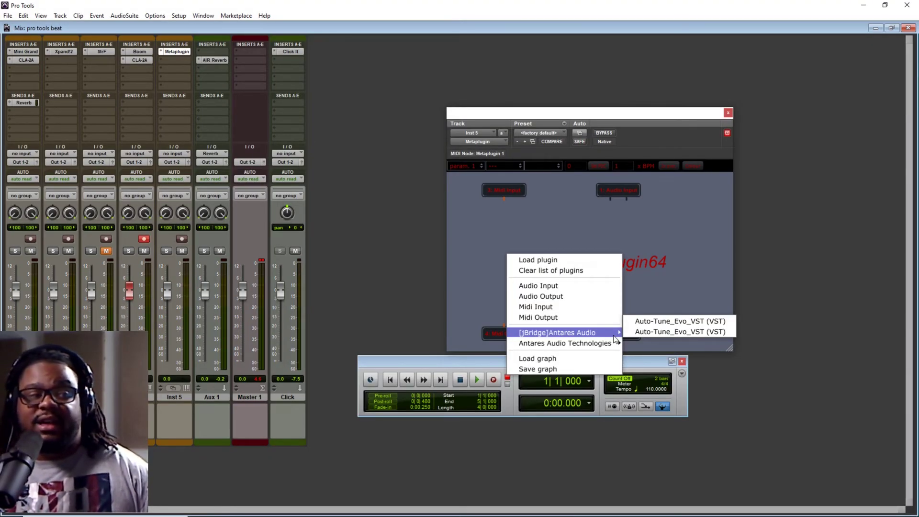
click(728, 114)
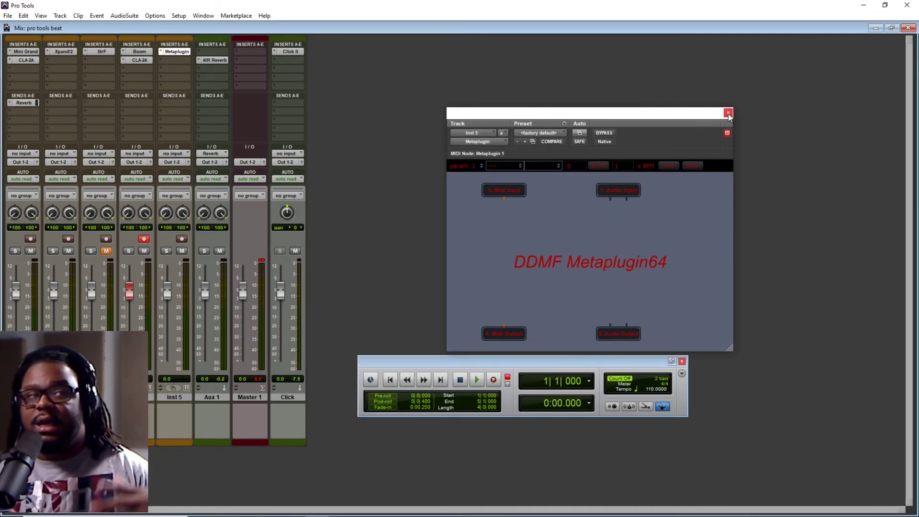